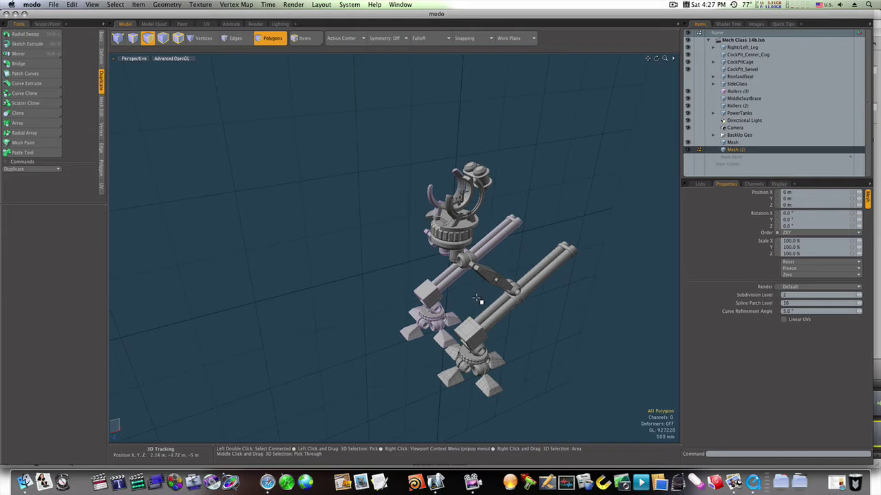
Select every item in the Mech Class 14b scene for polygon editing around the power tanks
{"action": "scroll", "coordinate": [469, 263], "scroll_direction": "up", "scroll_amount": 3}
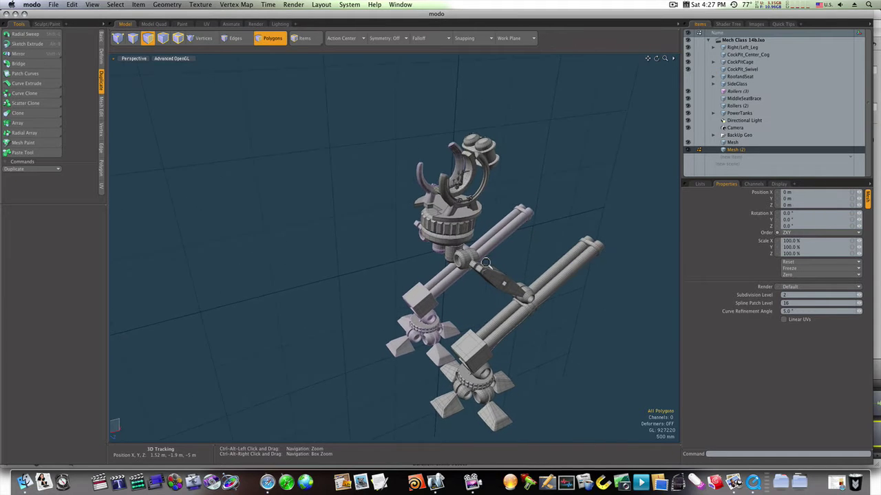
{"action": "left_click_drag", "start_coordinate": [485, 259], "coordinate": [489, 242], "text": "alt"}
{"action": "scroll", "coordinate": [491, 198], "scroll_direction": "up", "scroll_amount": 5}
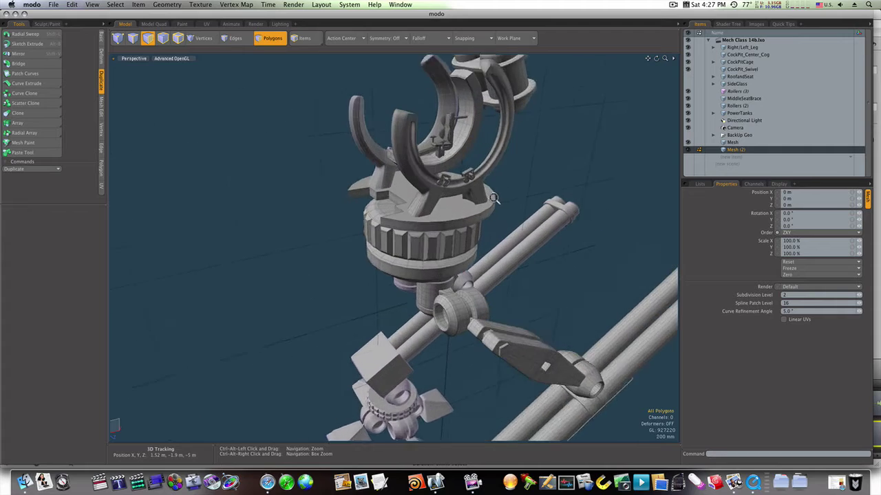
{"action": "left_click_drag", "start_coordinate": [501, 187], "coordinate": [465, 256], "text": "alt"}
{"action": "scroll", "coordinate": [516, 234], "scroll_direction": "up", "scroll_amount": 5}
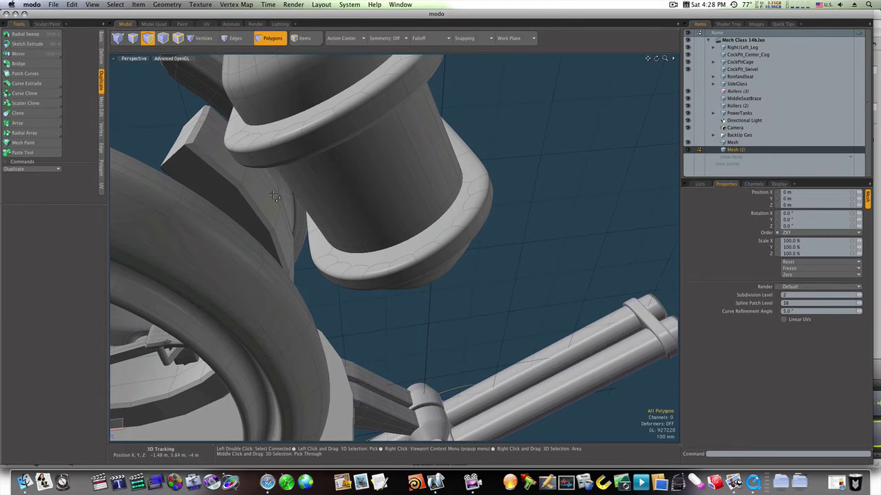
{"action": "key", "text": "space"}
{"action": "key", "text": "space"}
{"action": "key", "text": "space"}
{"action": "left_click", "coordinate": [748, 48], "text": "shift"}
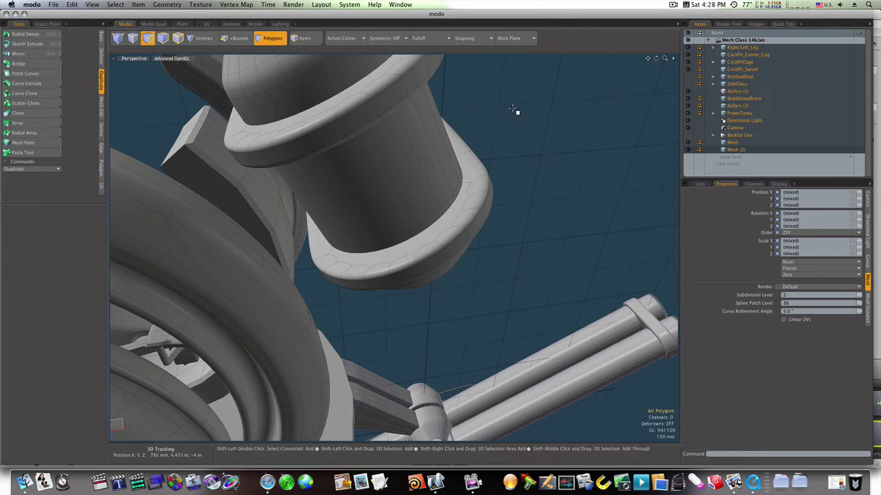
Extrude two neighbouring polygons on the brace outward to reach into the power tank
{"action": "left_click", "coordinate": [284, 209]}
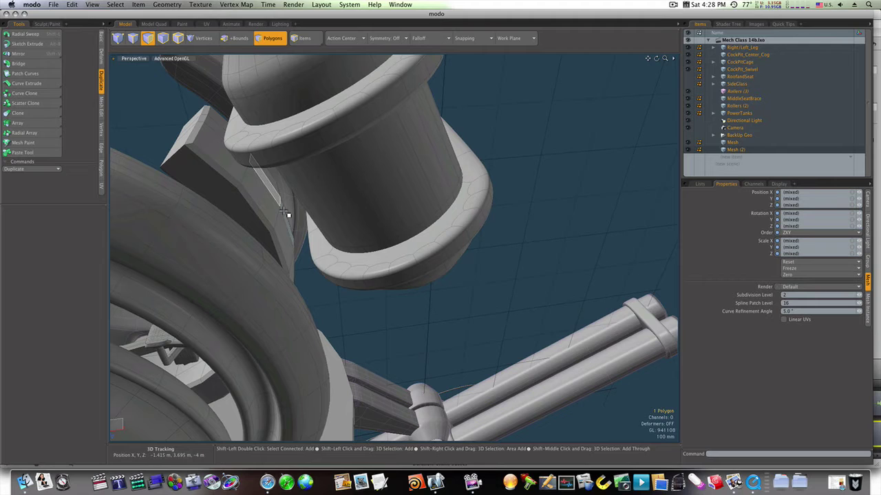
{"action": "key", "text": "shift+x"}
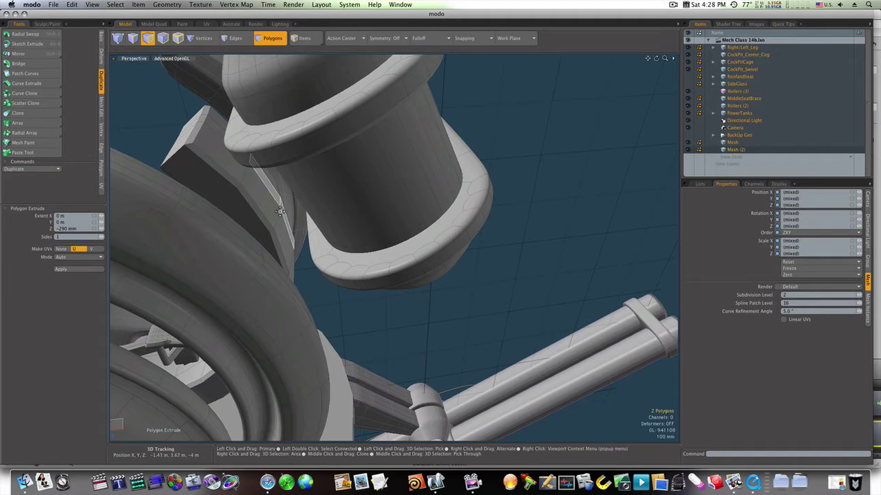
{"action": "left_click_drag", "start_coordinate": [365, 195], "coordinate": [405, 191]}
{"action": "left_click_drag", "start_coordinate": [309, 111], "coordinate": [305, 67]}
{"action": "key", "text": "space"}
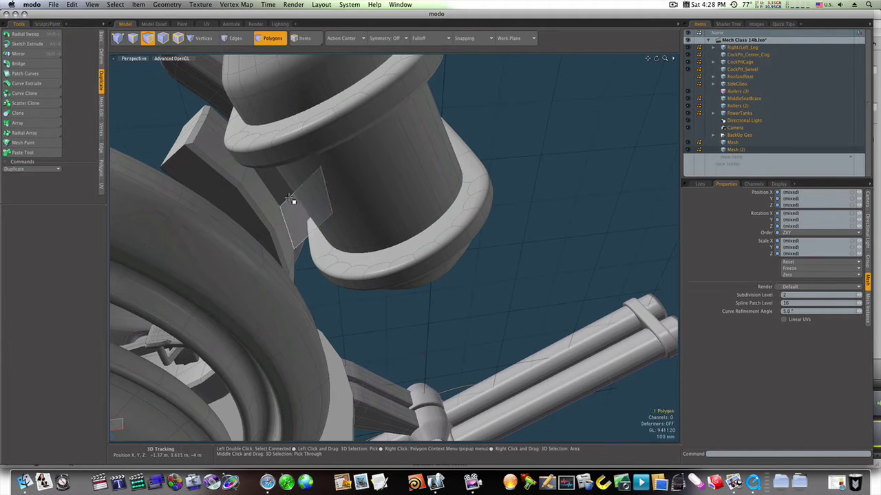
Loop slice the extruded brace block with two symmetrical cuts at the 0.5 % position and clear the selection
{"action": "key", "text": "alt+c"}
{"action": "left_click", "coordinate": [287, 199]}
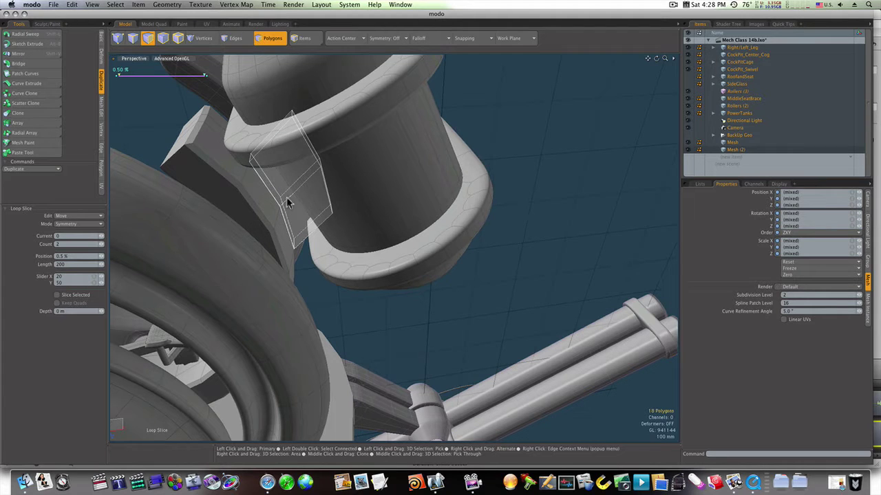
{"action": "key", "text": "space"}
{"action": "left_click", "coordinate": [520, 167]}
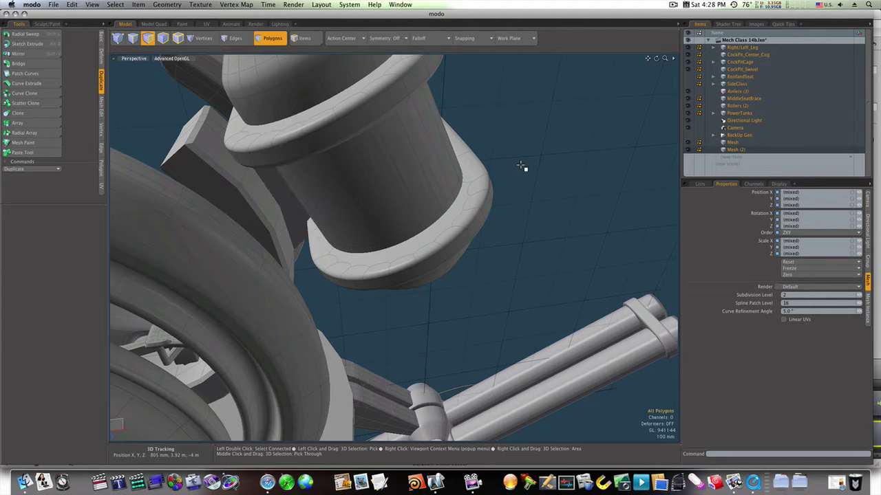
Try converting the whole connected brace to a subdivision surface
{"action": "double_click", "coordinate": [285, 194]}
{"action": "key", "text": "Tab"}
{"action": "left_click", "coordinate": [547, 219]}
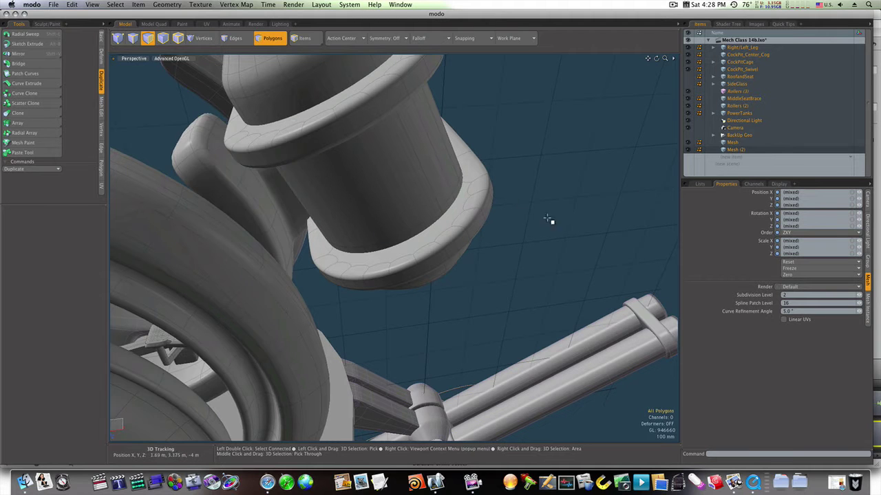
Examine which cockpit parts belong to the Mesh and Mesh (2) items, checking the arches from several sides
{"action": "left_click_drag", "start_coordinate": [547, 218], "coordinate": [494, 292], "text": "ctrl+alt"}
{"action": "left_click_drag", "start_coordinate": [399, 276], "coordinate": [462, 274], "text": "ctrl+alt"}
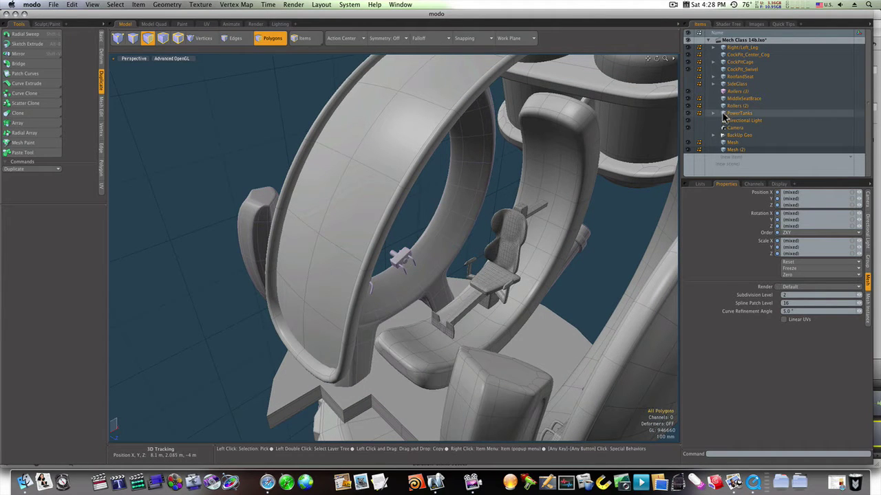
{"action": "left_click", "coordinate": [730, 143]}
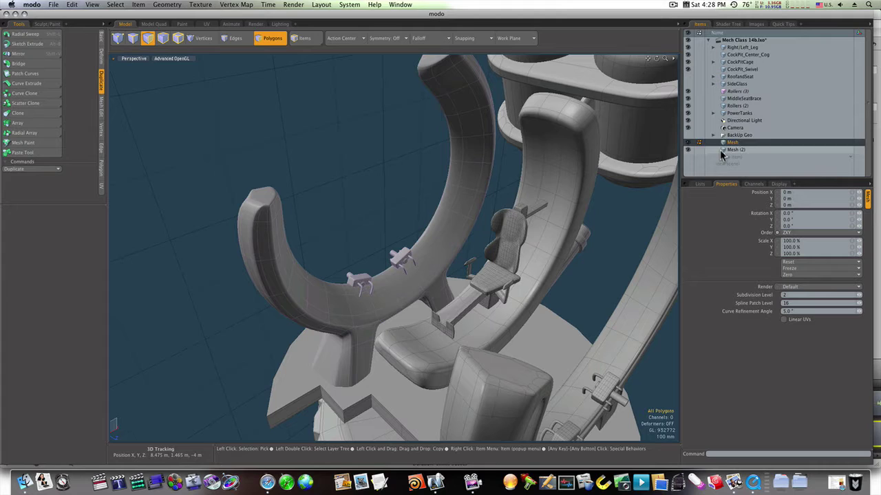
{"action": "left_click", "coordinate": [688, 149]}
{"action": "left_click", "coordinate": [688, 150]}
{"action": "left_click", "coordinate": [688, 149]}
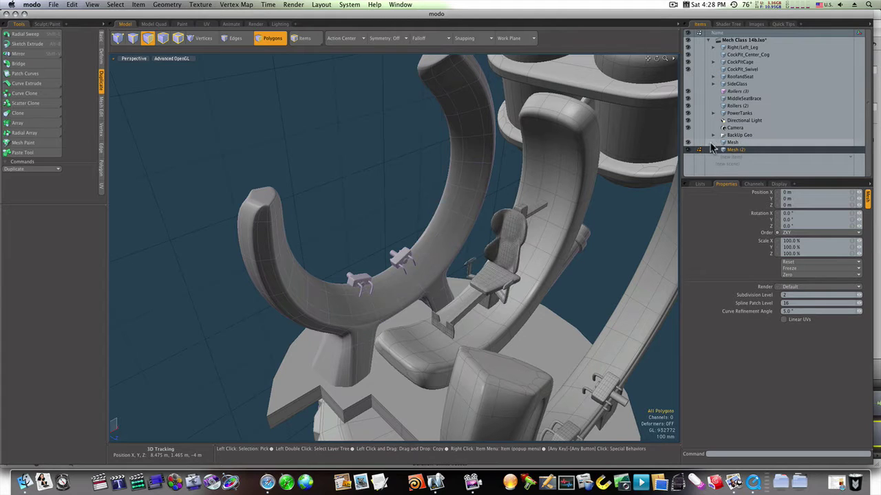
{"action": "left_click", "coordinate": [723, 142]}
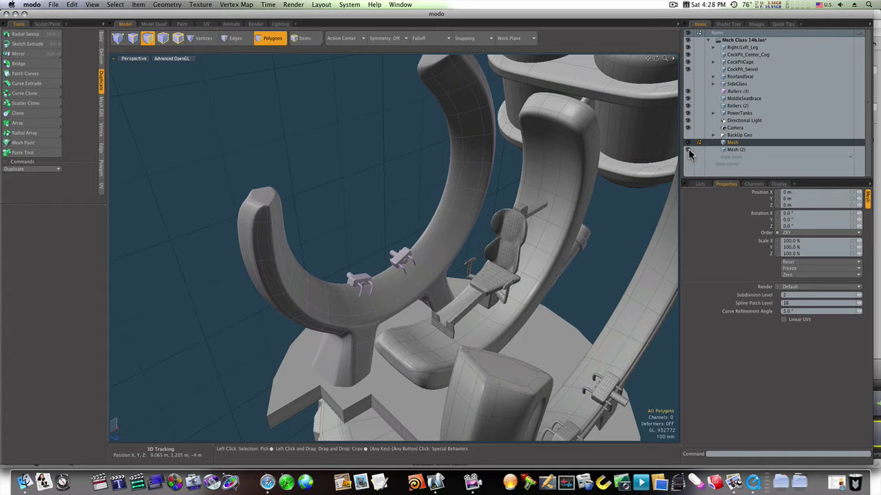
{"action": "left_click_drag", "start_coordinate": [623, 195], "coordinate": [479, 184], "text": "alt"}
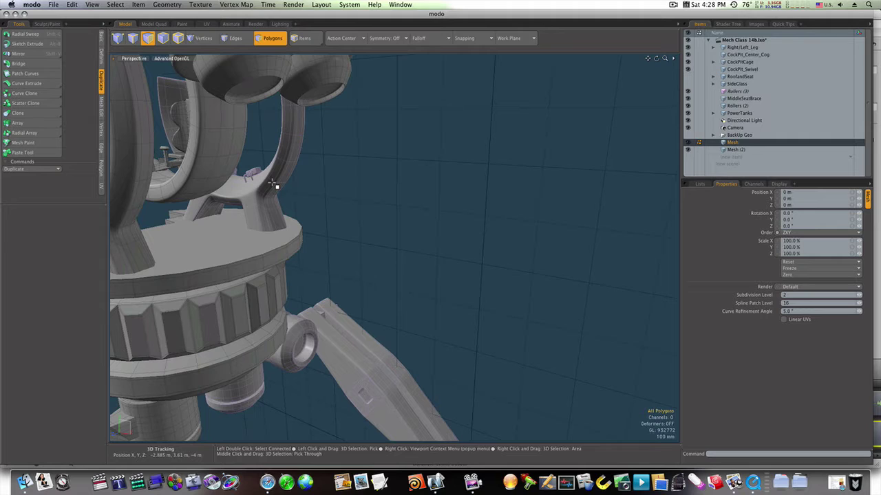
{"action": "left_click", "coordinate": [733, 150]}
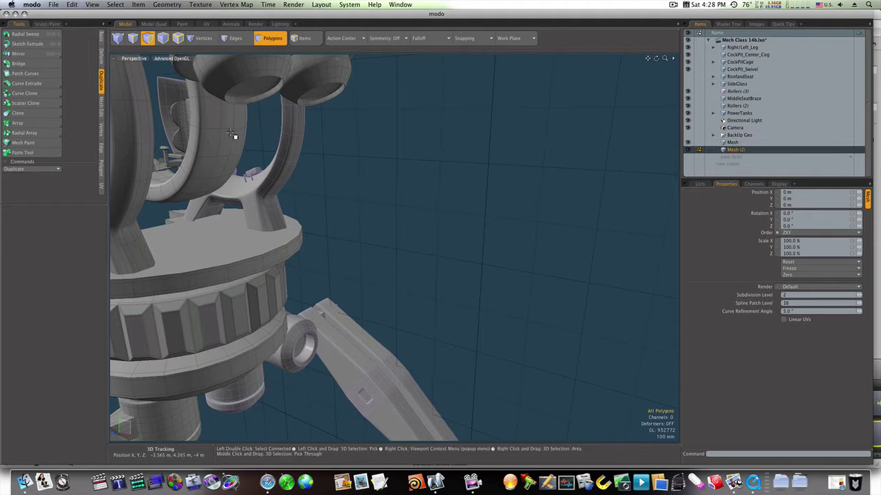
Make all items active and switch the middle brace back from subdivision to plain polygons
{"action": "left_click", "coordinate": [724, 41]}
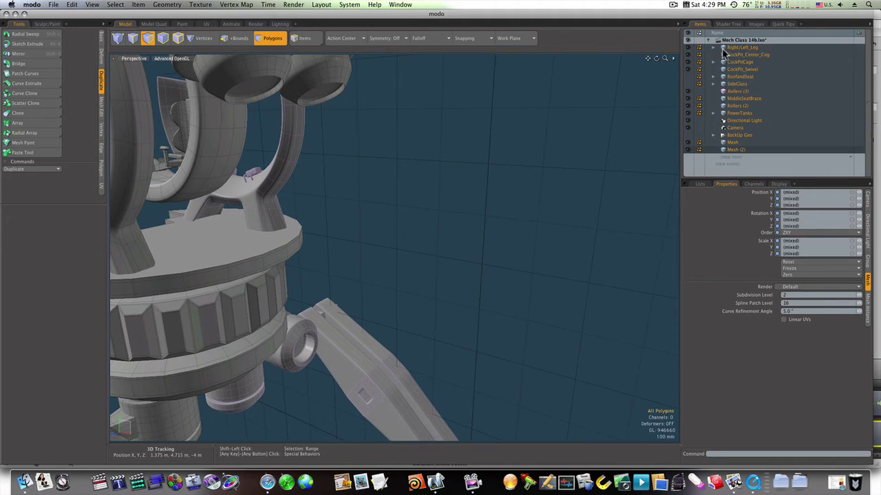
{"action": "double_click", "coordinate": [203, 169]}
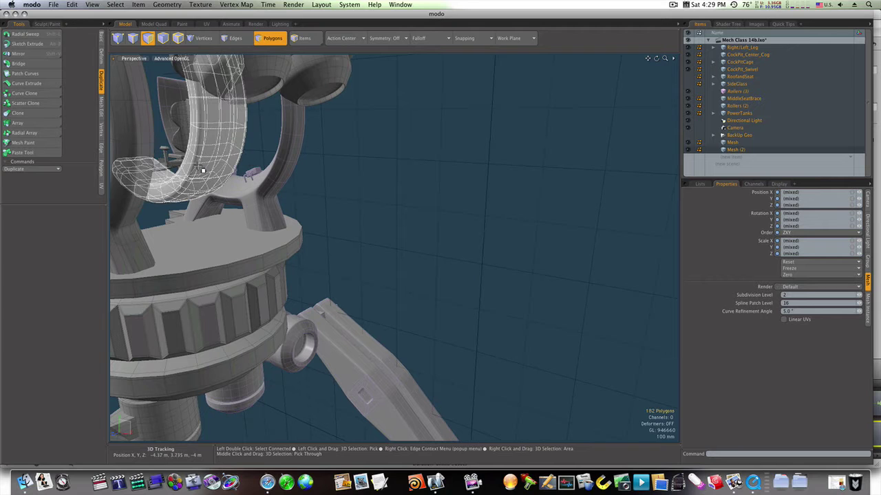
{"action": "key", "text": "Tab"}
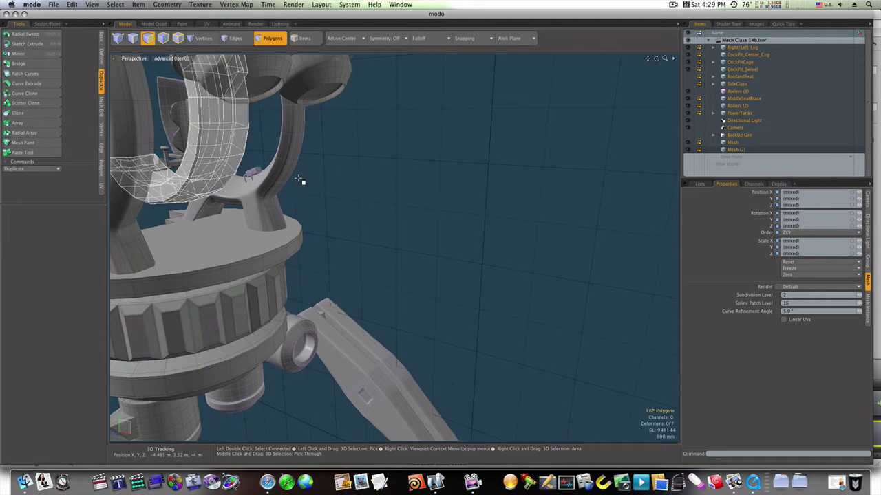
{"action": "left_click", "coordinate": [303, 183]}
Add a new empty mesh item and make the SideGlass and RoofandSeat items visible
{"action": "left_click_drag", "start_coordinate": [180, 205], "coordinate": [432, 185], "text": "ctrl+alt"}
{"action": "scroll", "coordinate": [346, 159], "scroll_direction": "up", "scroll_amount": 8}
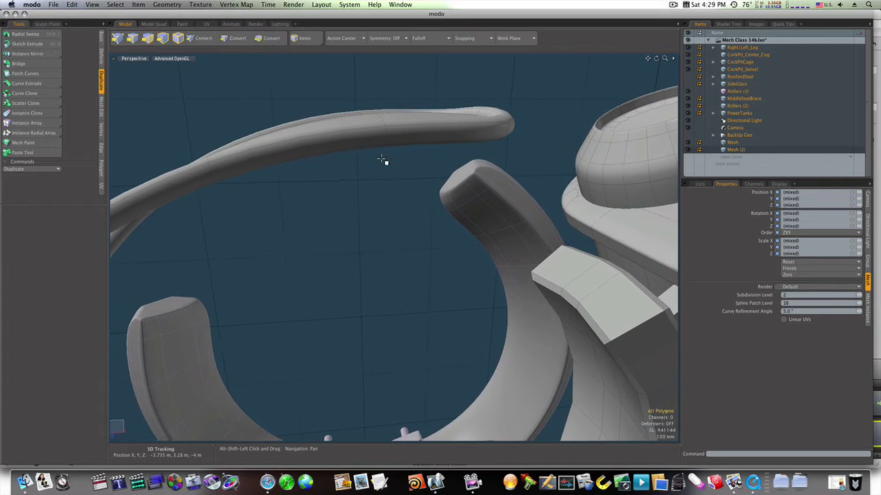
{"action": "left_click", "coordinate": [729, 156]}
{"action": "left_click", "coordinate": [729, 155]}
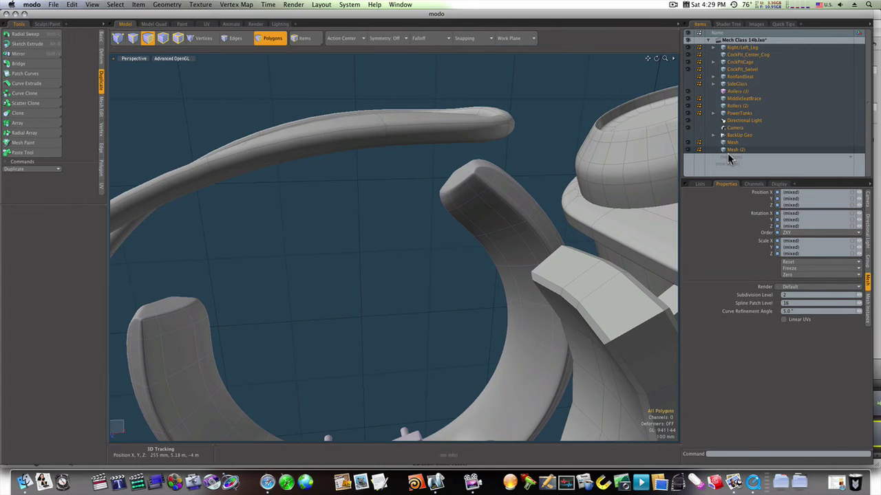
{"action": "left_click", "coordinate": [101, 36]}
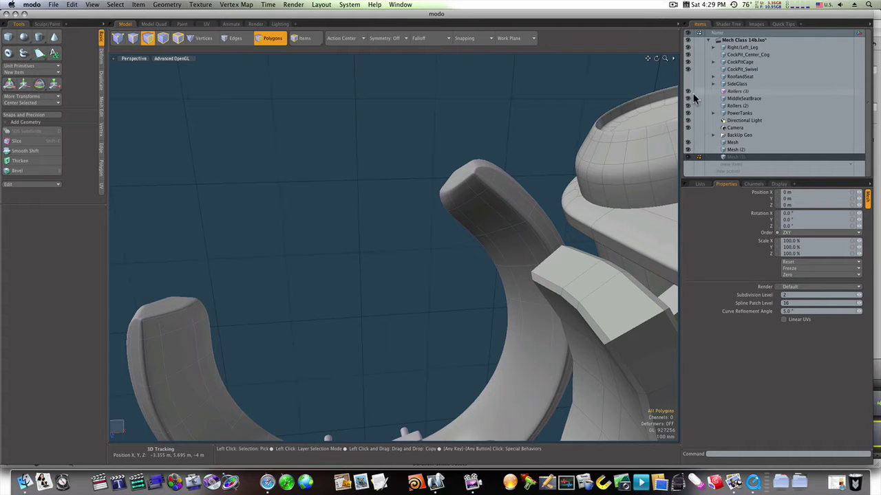
{"action": "left_click", "coordinate": [688, 84]}
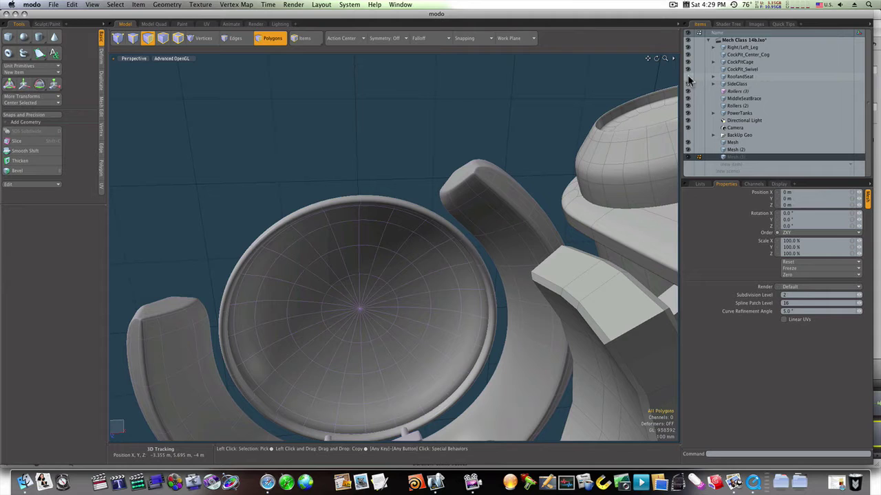
{"action": "left_click", "coordinate": [688, 76]}
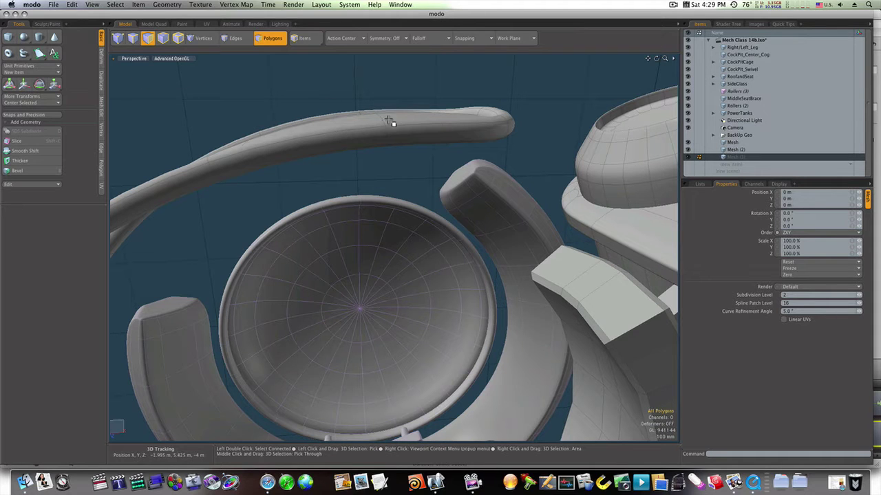
Place a Z-axis cylinder at the roof's underside, at about X -1.935 m, Y 5.44 m, Z -1.695 m, with 20 mm X and Y radii
{"action": "left_click", "coordinate": [40, 38]}
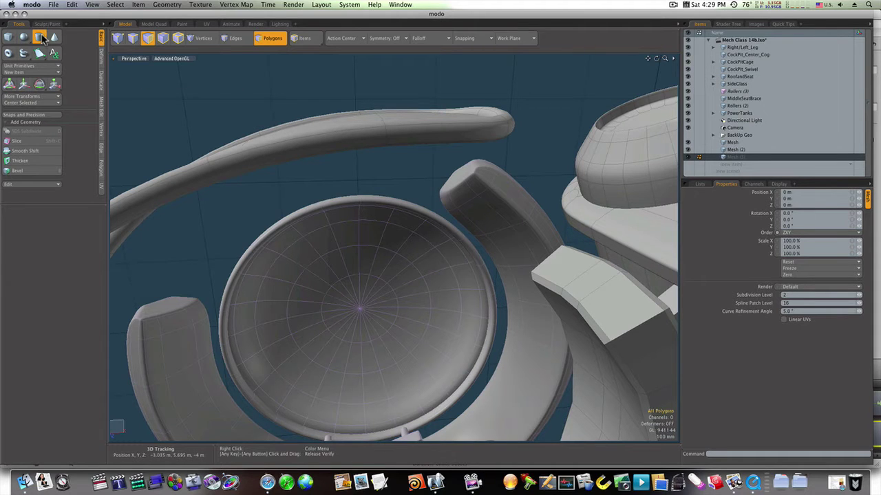
{"action": "left_click", "coordinate": [370, 131]}
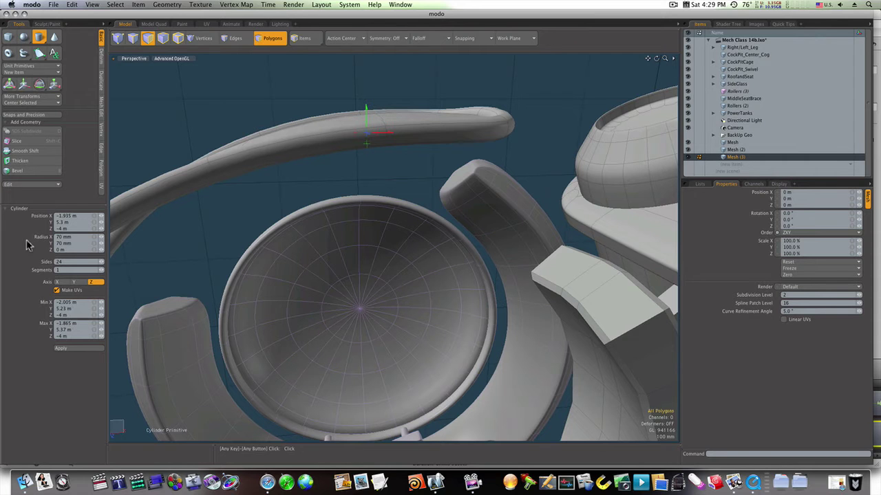
{"action": "left_click_drag", "start_coordinate": [364, 177], "coordinate": [350, 96], "text": "alt"}
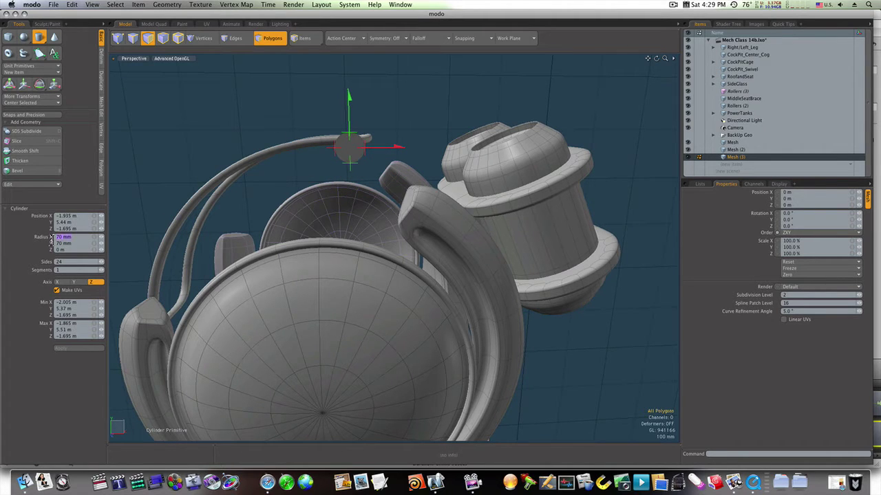
{"action": "key", "text": "Tab"}
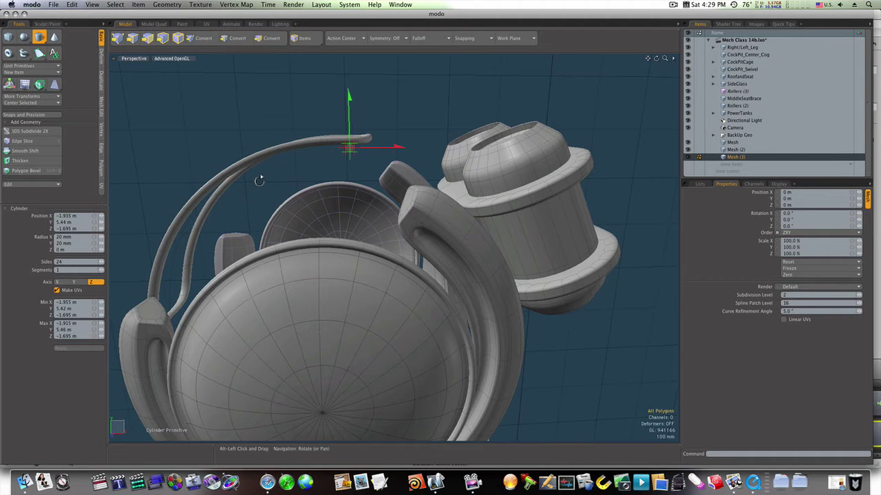
Move the cylinder into the roof at about X -2.035 m, Y 5.475 m and set its X and Y radii to 10 mm
{"action": "scroll", "coordinate": [388, 138], "scroll_direction": "up", "scroll_amount": 8}
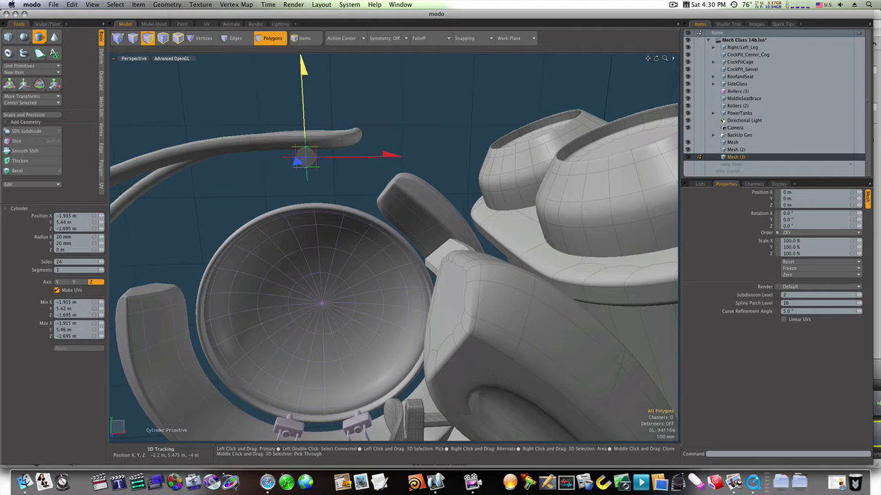
{"action": "left_click_drag", "start_coordinate": [303, 66], "coordinate": [303, 49]}
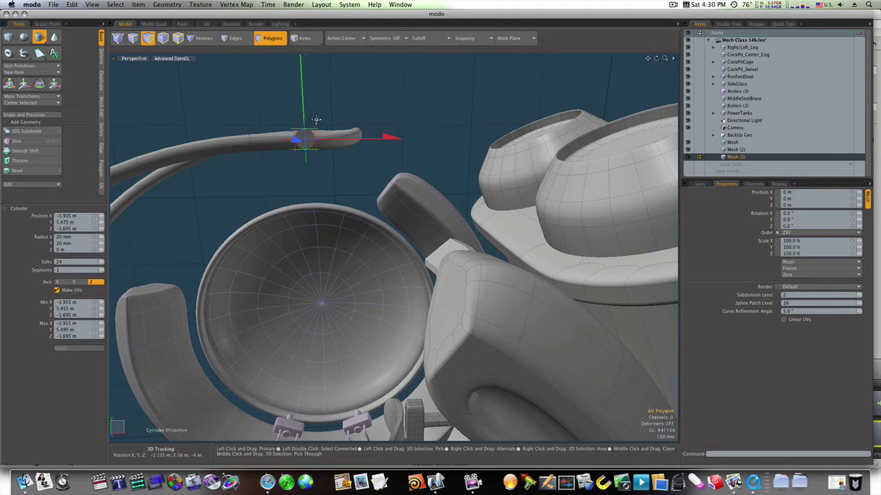
{"action": "left_click_drag", "start_coordinate": [330, 141], "coordinate": [278, 141]}
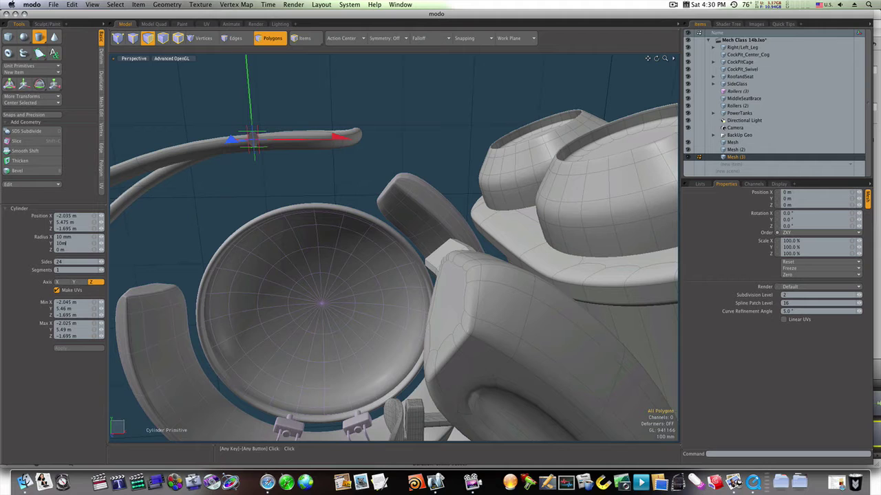
Shift the cylinder along the roof to about X -2.1 m, Y 5.47 m and check its fit against the roof edge
{"action": "left_click_drag", "start_coordinate": [210, 195], "coordinate": [222, 197], "text": "alt"}
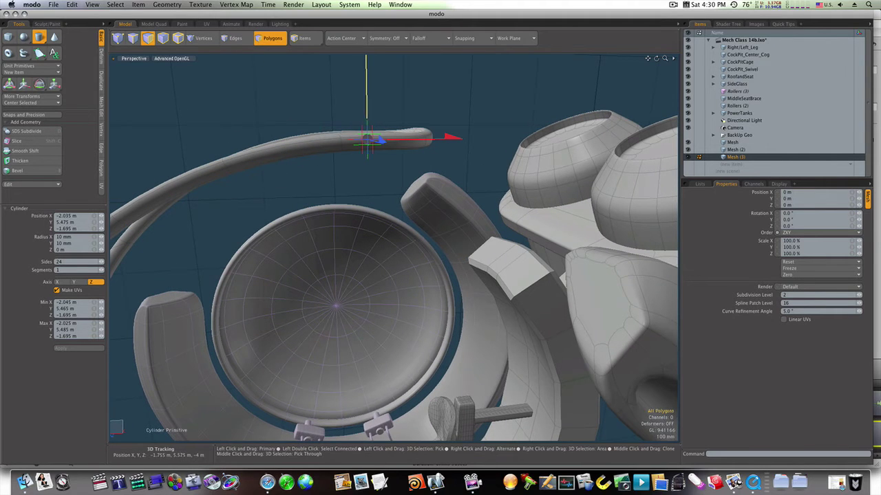
{"action": "left_click_drag", "start_coordinate": [369, 141], "coordinate": [351, 151]}
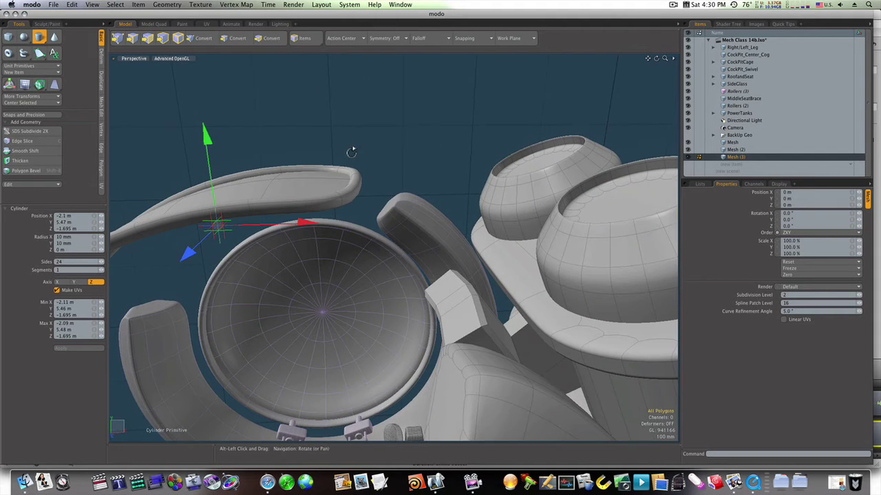
{"action": "key", "text": "space"}
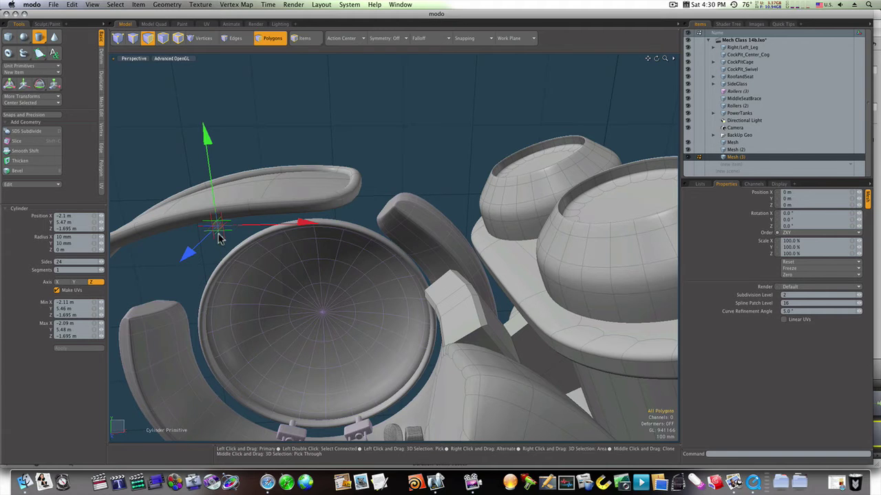
{"action": "scroll", "coordinate": [238, 226], "scroll_direction": "up", "scroll_amount": 4, "text": "alt"}
{"action": "scroll", "coordinate": [240, 225], "scroll_direction": "down", "scroll_amount": 4, "text": "alt"}
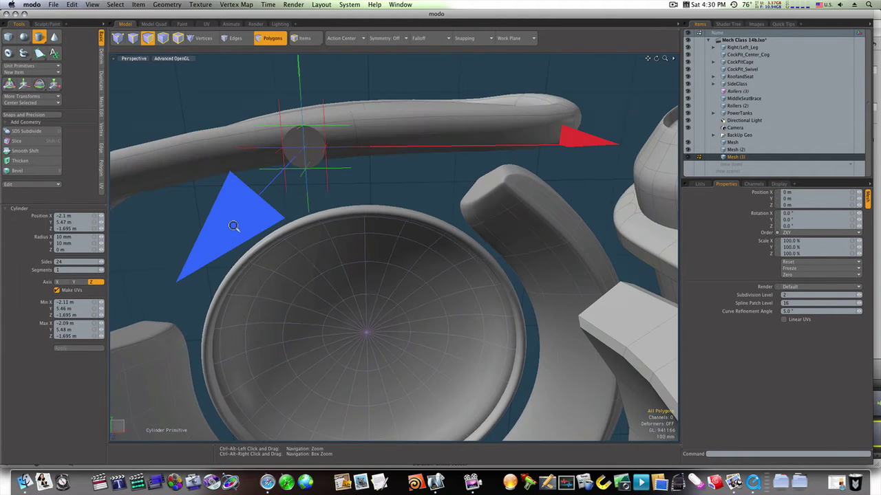
Lengthen the cylinder to a 177.5 mm Z radius and shift it along Z to about -1.6925 m at the roof edge
{"action": "left_click_drag", "start_coordinate": [304, 150], "coordinate": [2, 4]}
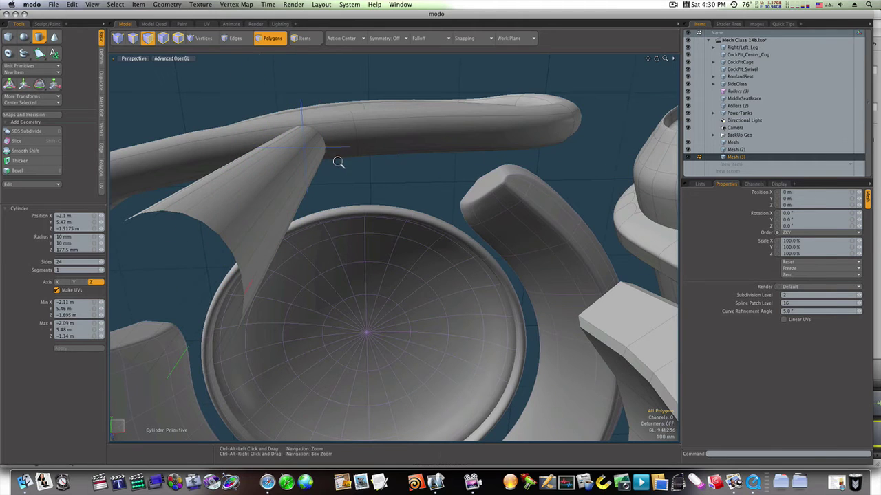
{"action": "left_click_drag", "start_coordinate": [338, 161], "coordinate": [428, 188], "text": "alt"}
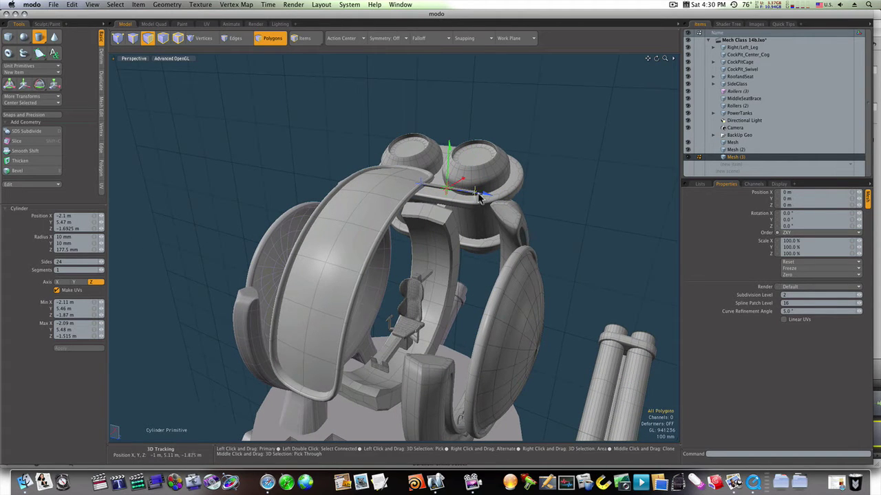
{"action": "key", "text": "space"}
{"action": "scroll", "coordinate": [474, 197], "scroll_direction": "up", "scroll_amount": 5}
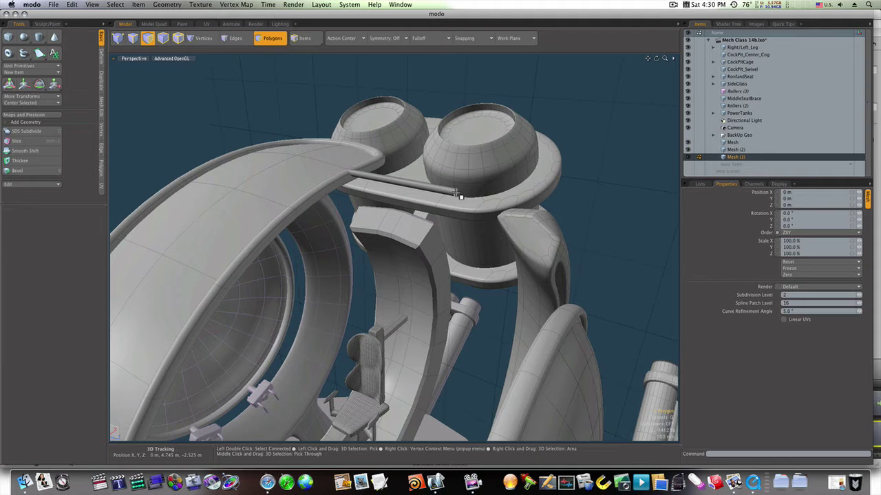
Extrude the rod's outer end cap slightly outward along Z, continuing it diagonally down to meet the side glass's upper rim
{"action": "key", "text": "shift+x"}
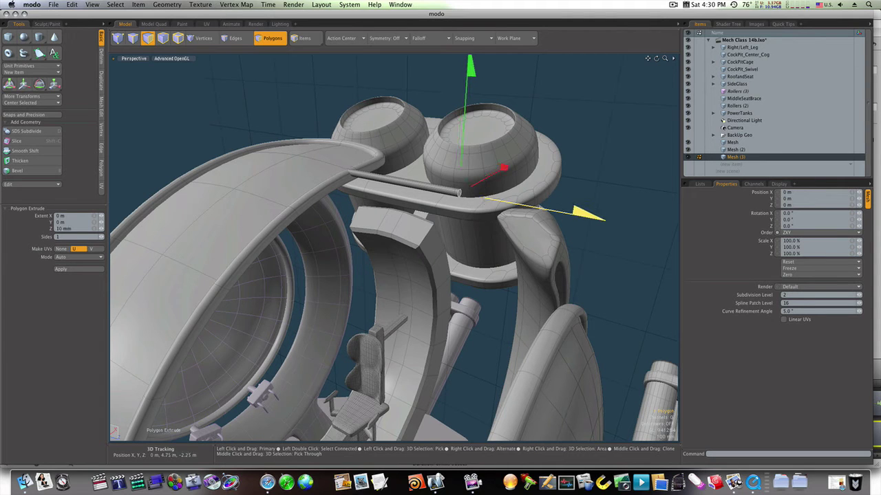
{"action": "left_click_drag", "start_coordinate": [592, 215], "coordinate": [579, 231]}
{"action": "left_click_drag", "start_coordinate": [596, 361], "coordinate": [542, 354]}
{"action": "left_click_drag", "start_coordinate": [670, 398], "coordinate": [549, 301]}
{"action": "left_click_drag", "start_coordinate": [549, 302], "coordinate": [457, 273], "text": "ctrl+alt"}
{"action": "key", "text": "space"}
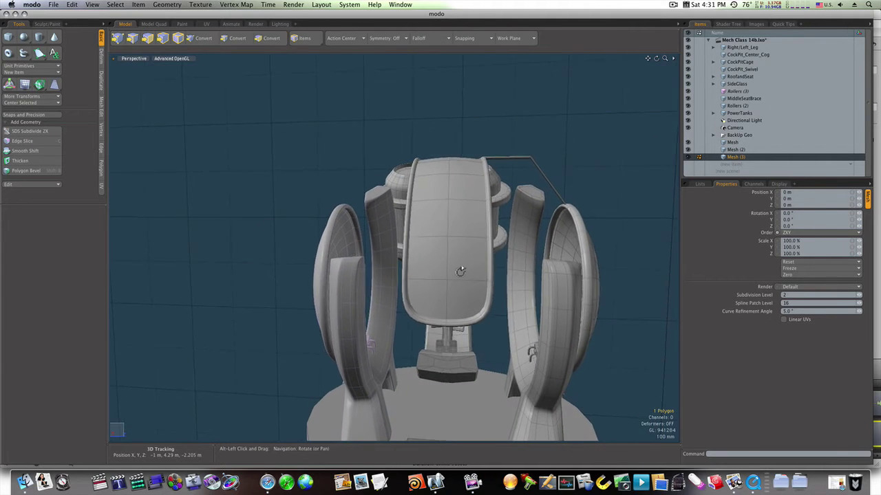
{"action": "left_click_drag", "start_coordinate": [461, 272], "coordinate": [451, 270], "text": "alt"}
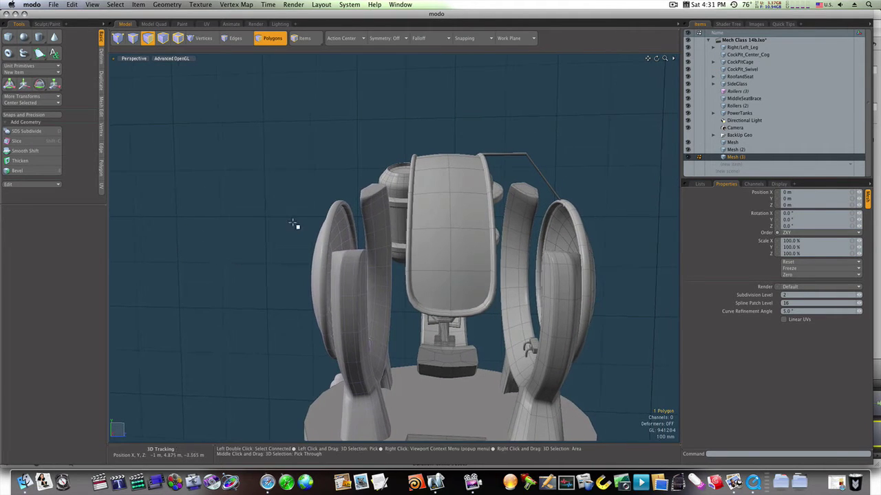
{"action": "left_click", "coordinate": [102, 91]}
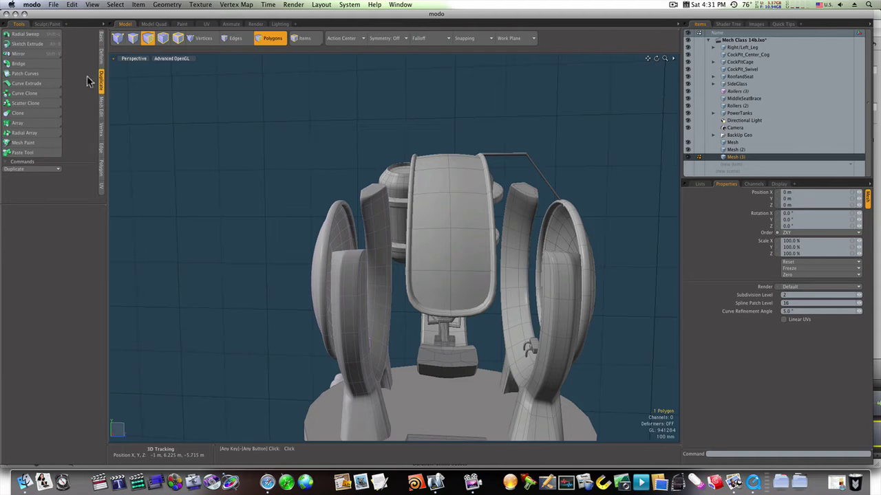
{"action": "left_click", "coordinate": [57, 54]}
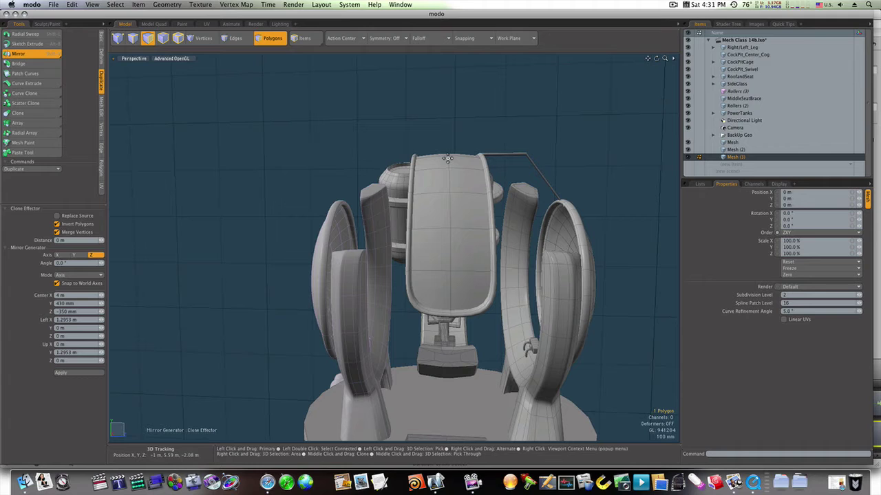
{"action": "left_click", "coordinate": [448, 158]}
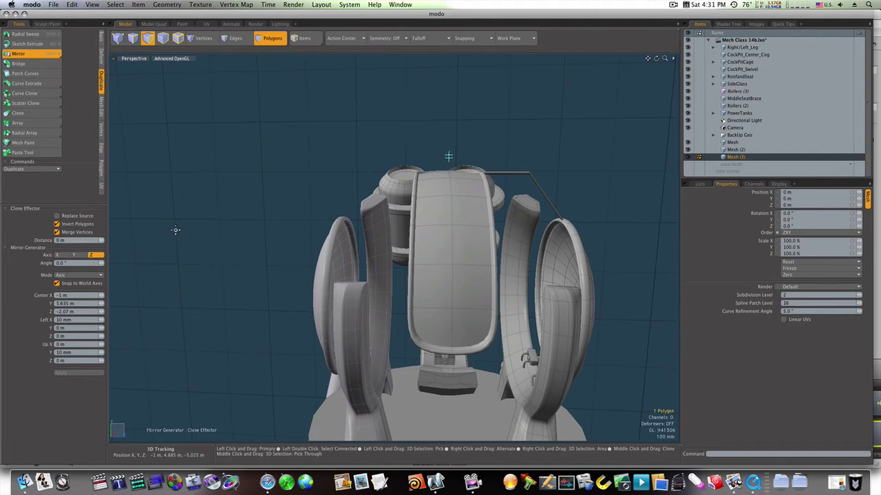
{"action": "key", "text": "space"}
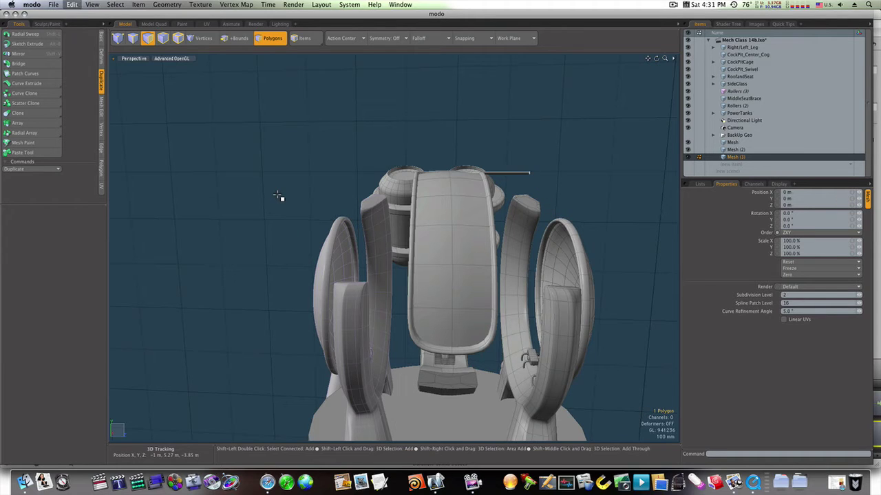
{"action": "key", "text": "shift+x"}
{"action": "key", "text": "space"}
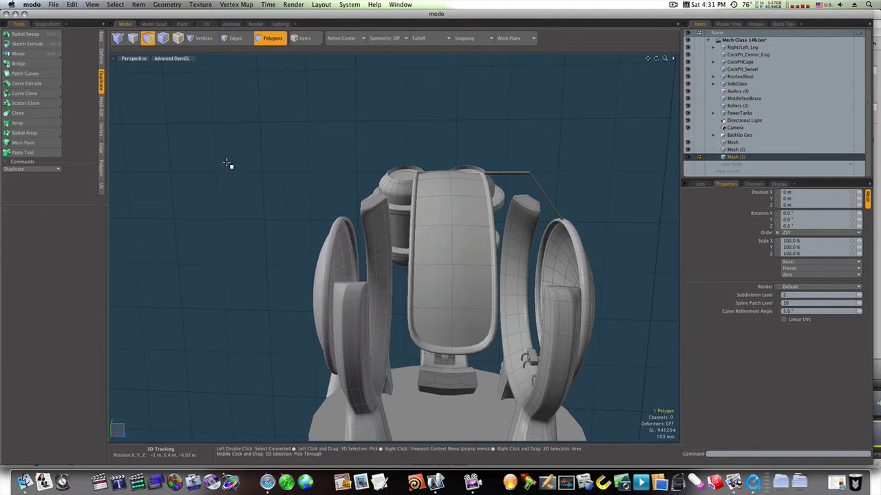
Select the whole bent rod and mirror it about the Z axis across the roof, centred at about Z -2.115 m
{"action": "double_click", "coordinate": [534, 180]}
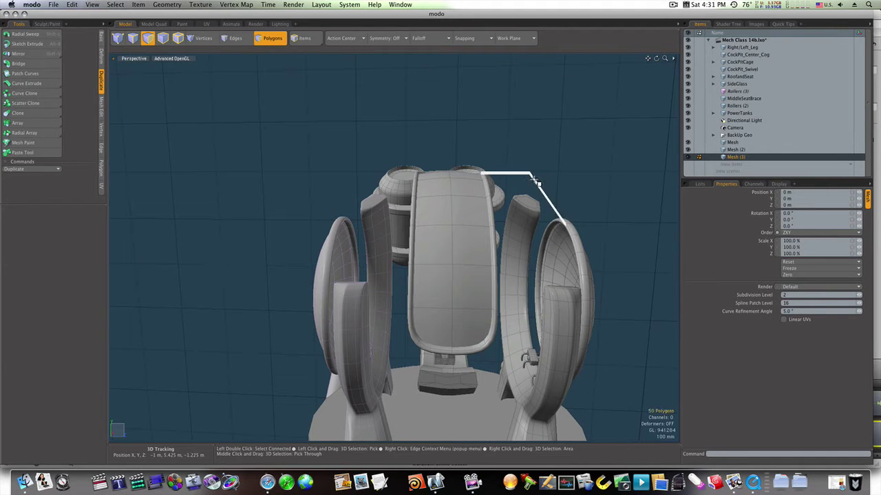
{"action": "left_click", "coordinate": [21, 53]}
{"action": "left_click", "coordinate": [448, 180]}
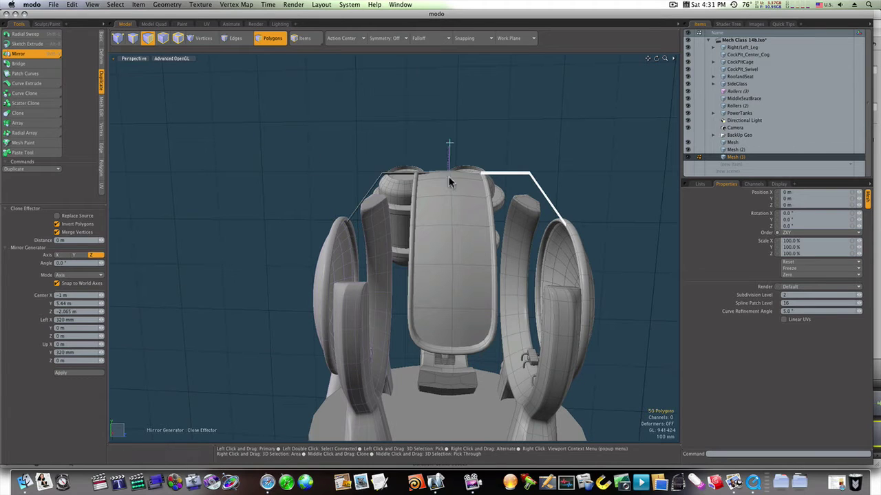
{"action": "key", "text": "shift"}
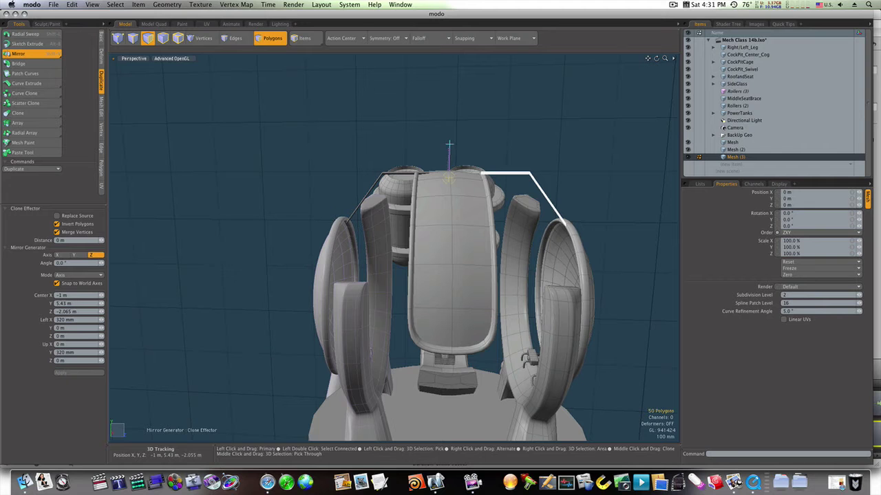
{"action": "left_click_drag", "start_coordinate": [451, 147], "coordinate": [429, 197]}
{"action": "left_click_drag", "start_coordinate": [459, 157], "coordinate": [459, 158]}
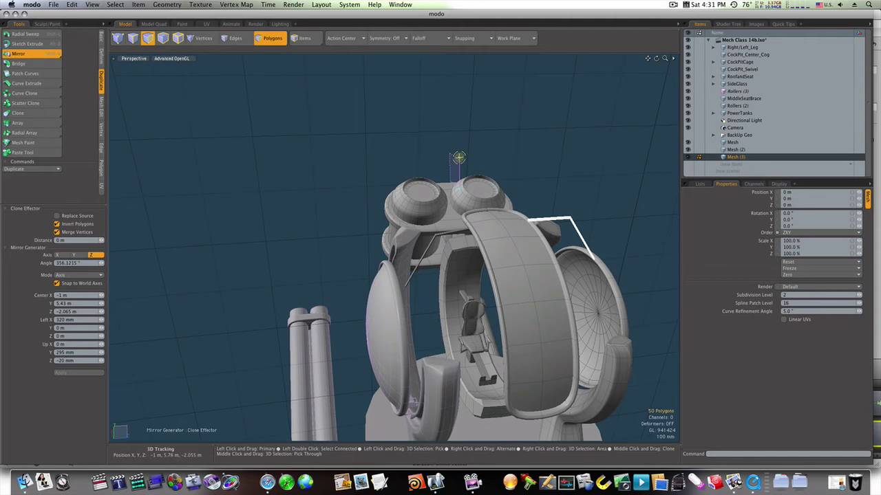
{"action": "key", "text": "super+z"}
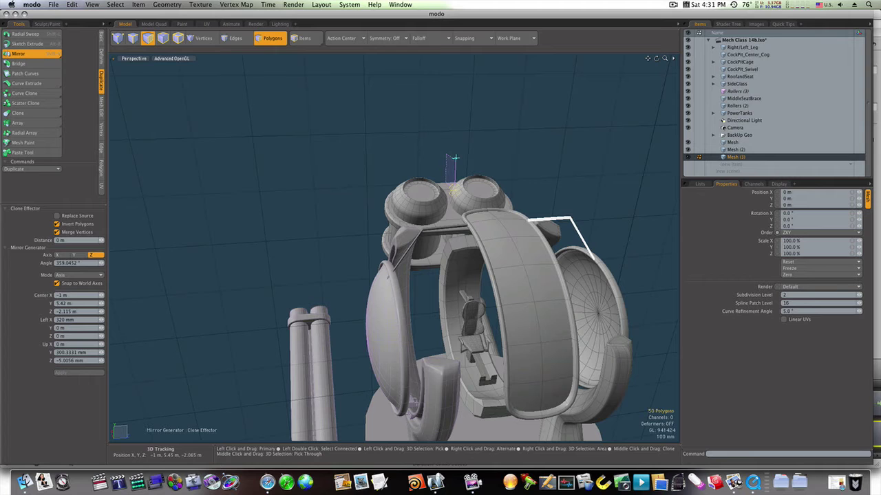
{"action": "key", "text": "space"}
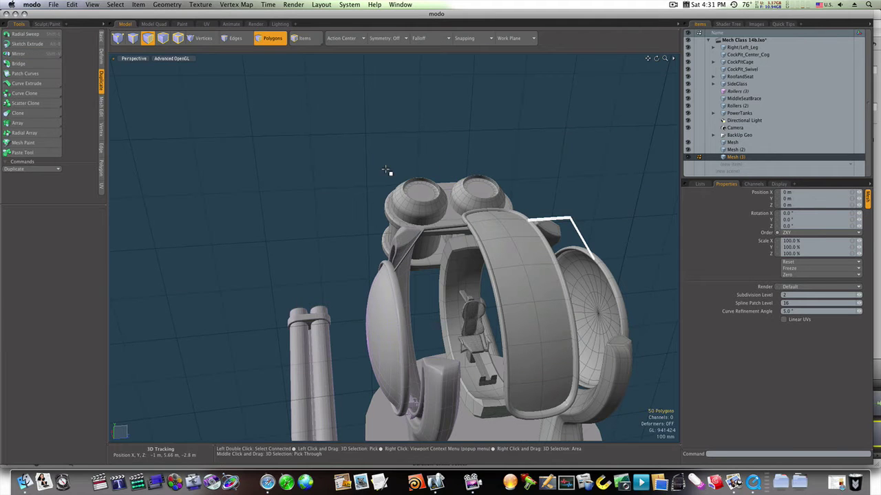
Examine how the mirrored rod meets the roof edge and the side glass from several angles
{"action": "left_click_drag", "start_coordinate": [390, 173], "coordinate": [511, 242], "text": "alt"}
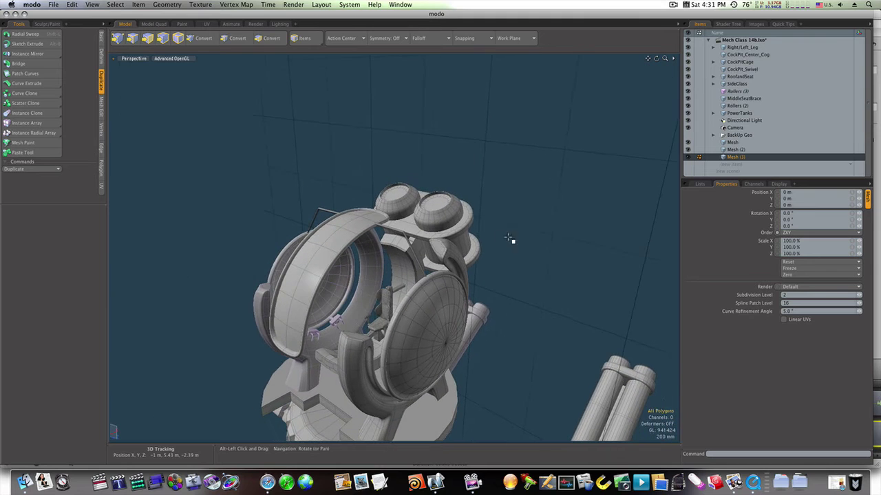
{"action": "double_click", "coordinate": [405, 236]}
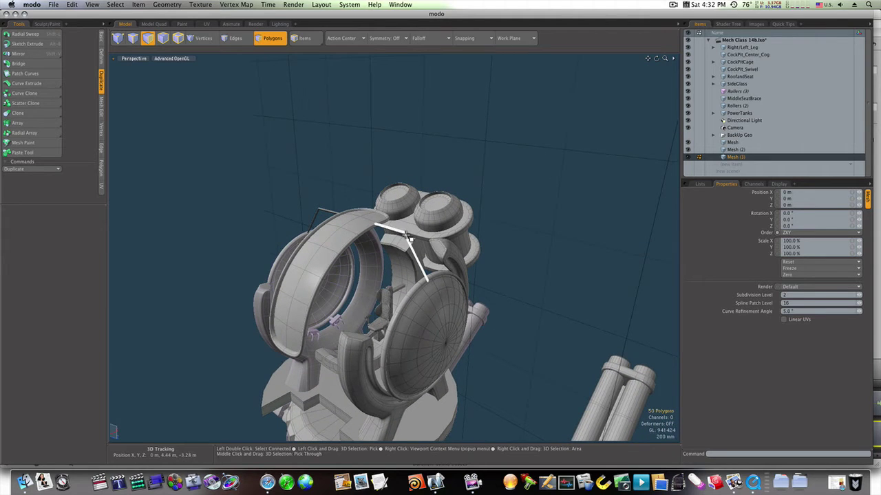
{"action": "key", "text": "w"}
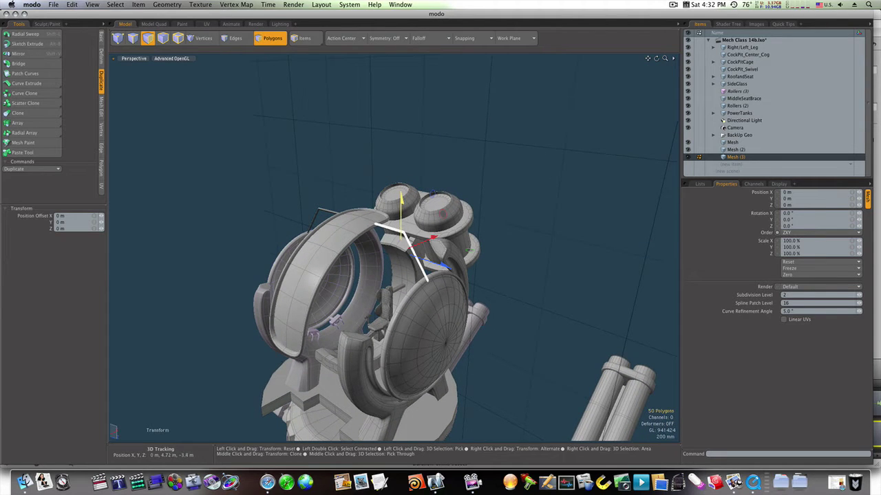
{"action": "key", "text": "q"}
{"action": "left_click", "coordinate": [493, 222]}
{"action": "left_click_drag", "start_coordinate": [499, 230], "coordinate": [421, 294], "text": "alt"}
{"action": "left_click_drag", "start_coordinate": [144, 314], "coordinate": [242, 321], "text": "ctrl+alt"}
{"action": "left_click_drag", "start_coordinate": [364, 311], "coordinate": [335, 293], "text": "ctrl+alt"}
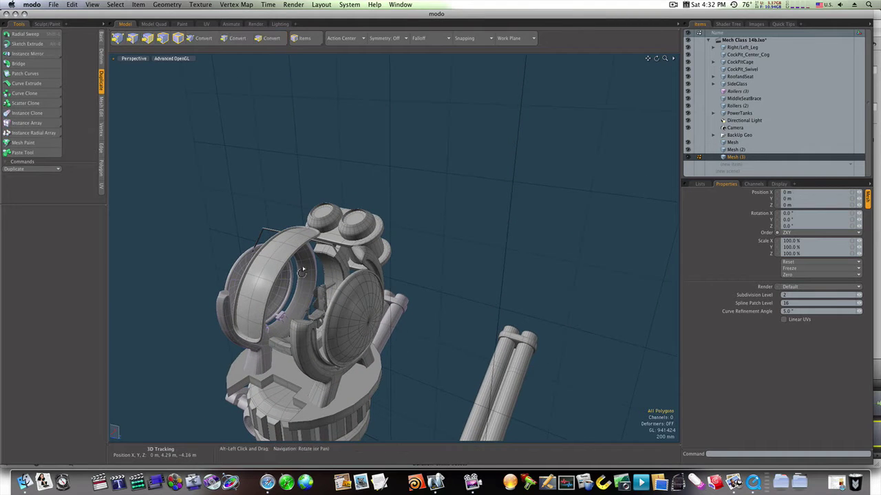
{"action": "left_click_drag", "start_coordinate": [319, 249], "coordinate": [349, 310], "text": "alt"}
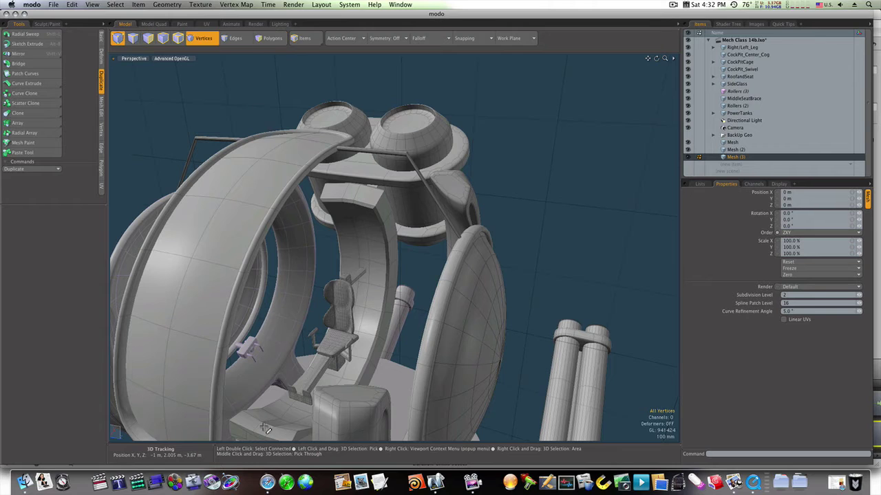
Select all items and extrude the polygon on top of the cockpit's front footrest block upward into a tall square post
{"action": "left_click", "coordinate": [768, 47], "text": "shift"}
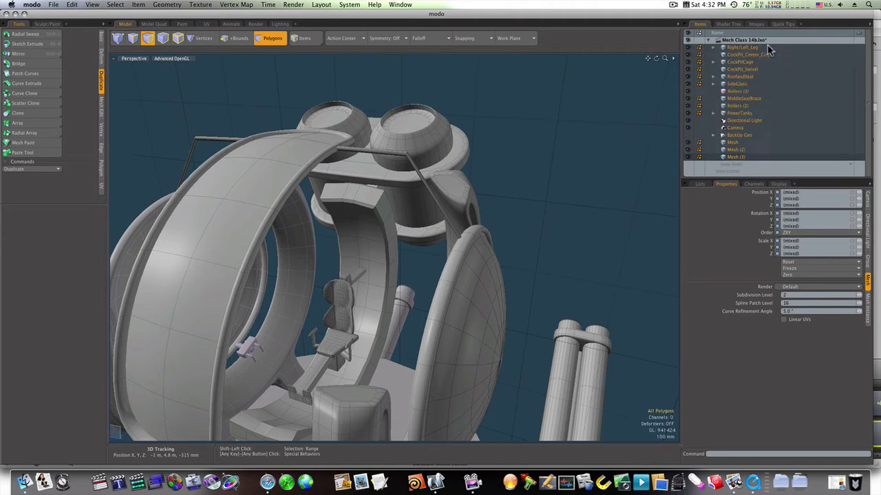
{"action": "left_click", "coordinate": [264, 430]}
{"action": "key", "text": "shift+x"}
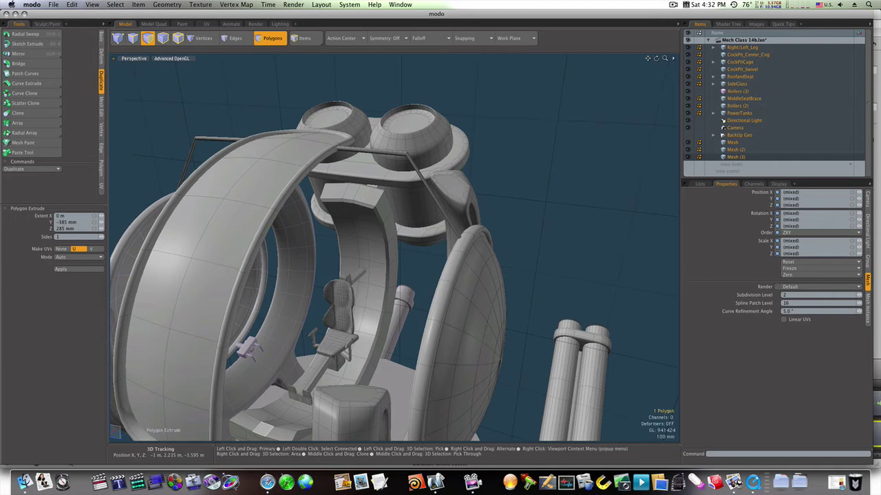
{"action": "left_click_drag", "start_coordinate": [256, 382], "coordinate": [240, 270]}
{"action": "key", "text": "space"}
Add two symmetrical loop slices at 6% near the ends of the new post
{"action": "left_click_drag", "start_coordinate": [250, 353], "coordinate": [257, 350]}
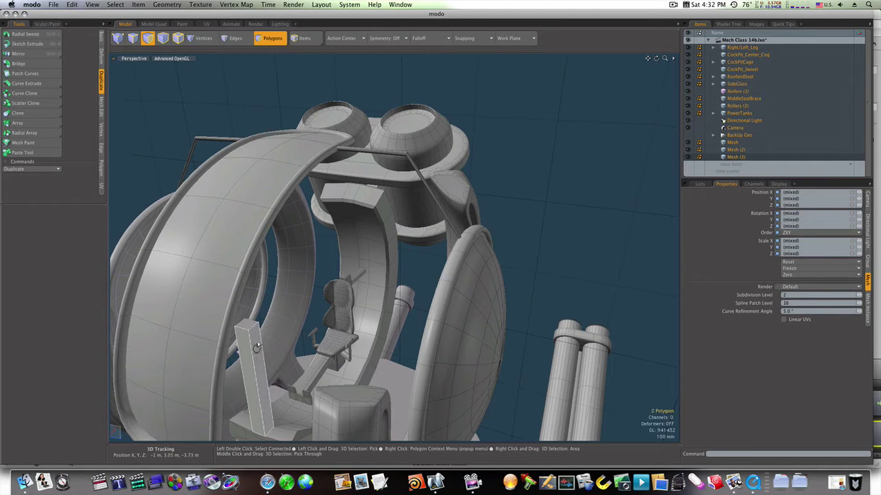
{"action": "key", "text": "alt+c"}
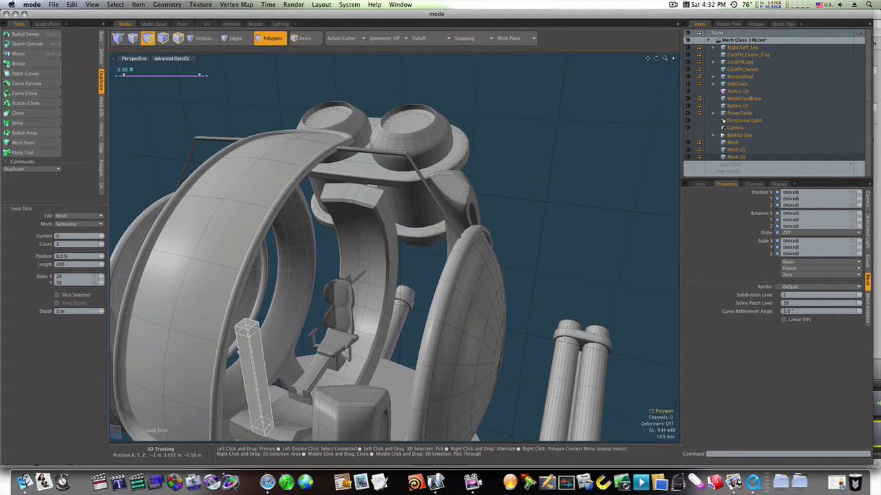
{"action": "key", "text": "space"}
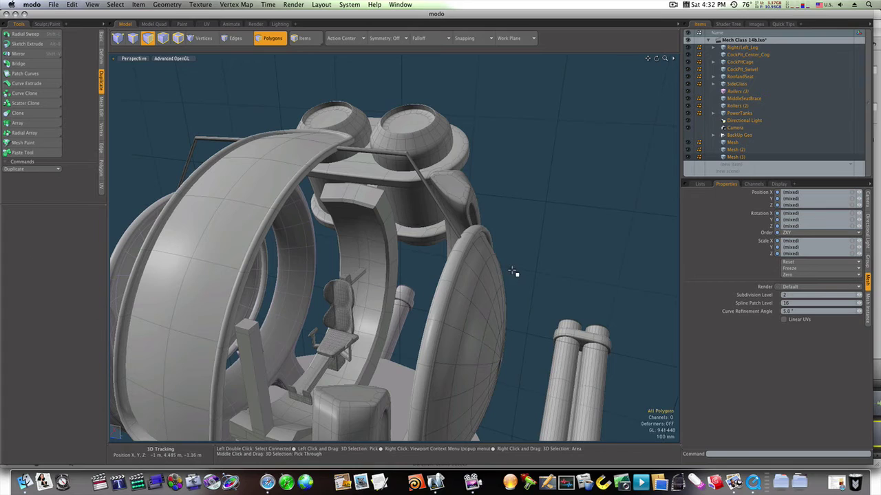
Align the work plane to the post's seat-facing polygon and switch to vertex selection
{"action": "left_click_drag", "start_coordinate": [515, 273], "coordinate": [388, 389], "text": "alt"}
{"action": "left_click", "coordinate": [362, 144]}
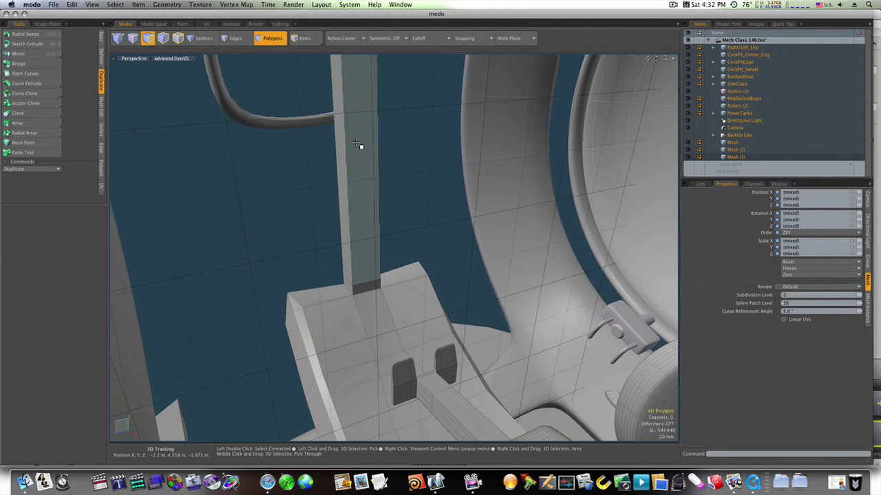
{"action": "left_click", "coordinate": [523, 39]}
{"action": "left_click", "coordinate": [521, 47]}
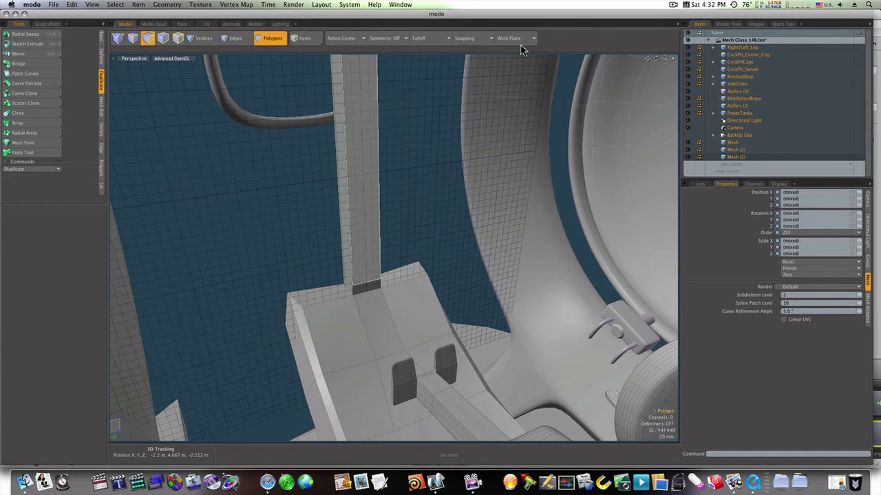
{"action": "key", "text": "1"}
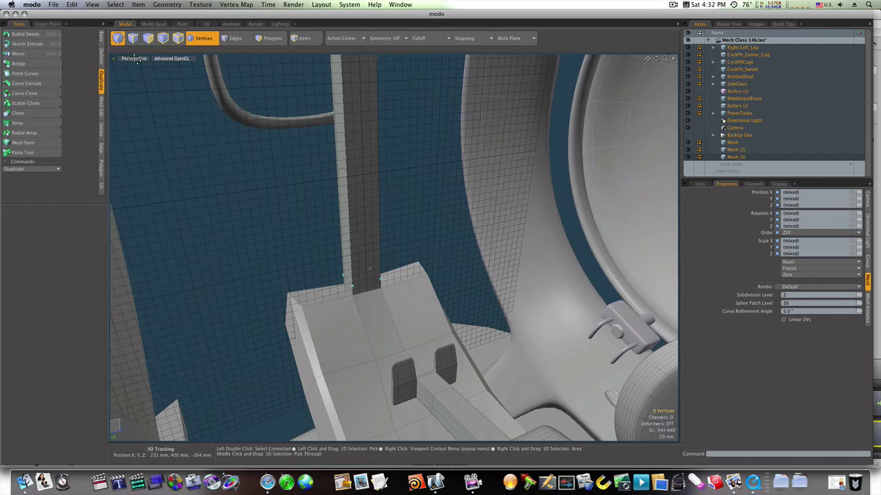
Create a thin box panel about 390 mm by 708 mm on the work plane, centred across the post in front of the seat
{"action": "left_click", "coordinate": [101, 38]}
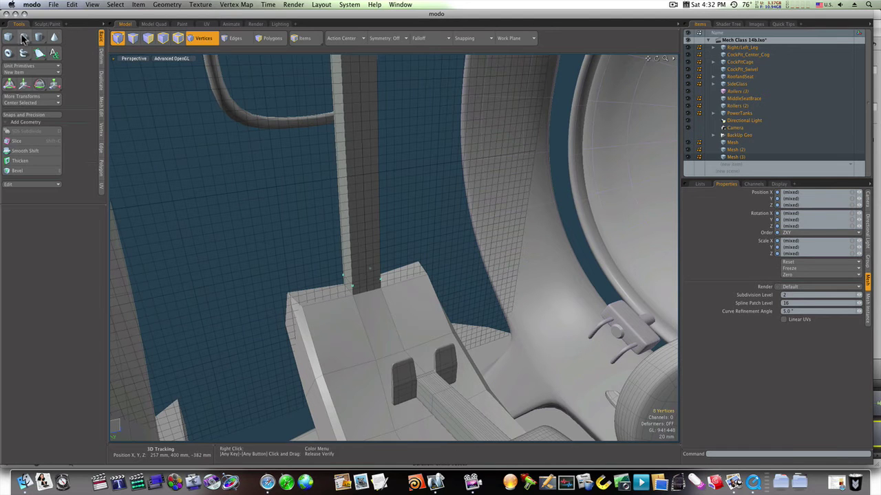
{"action": "left_click", "coordinate": [8, 37]}
{"action": "left_click_drag", "start_coordinate": [355, 122], "coordinate": [382, 95], "text": "alt"}
{"action": "left_click", "coordinate": [398, 82]}
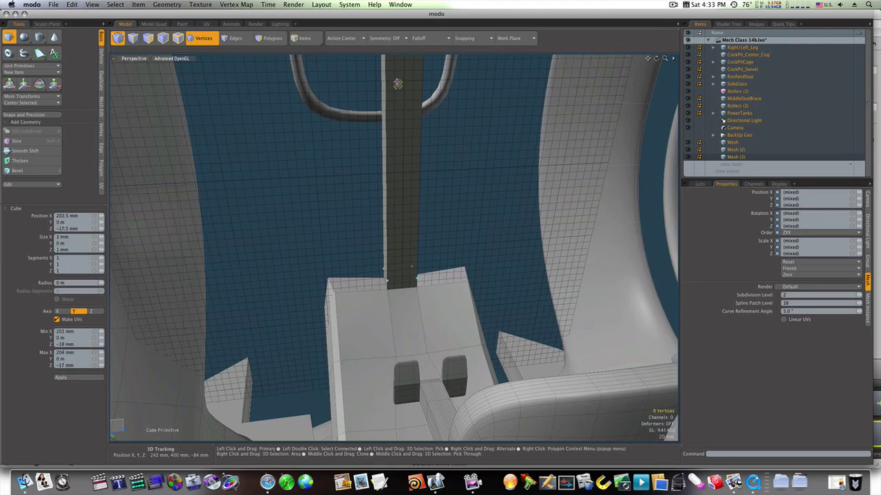
{"action": "left_click_drag", "start_coordinate": [424, 121], "coordinate": [616, 210]}
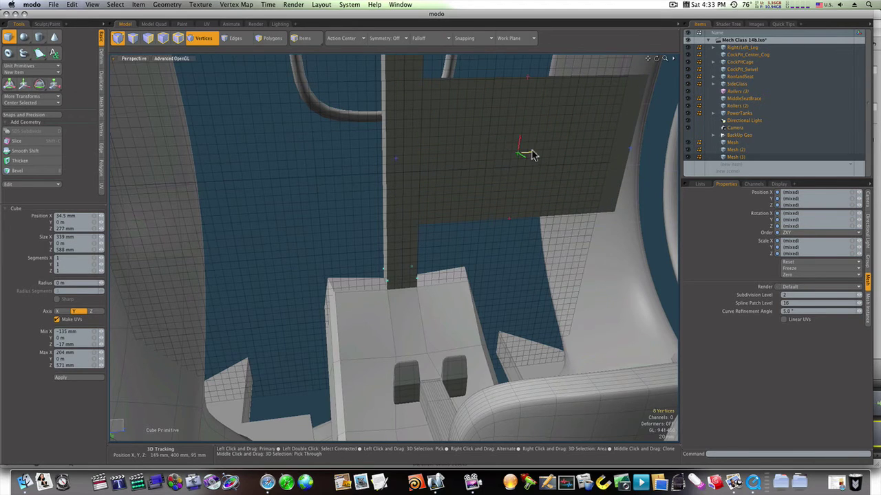
{"action": "left_click_drag", "start_coordinate": [535, 155], "coordinate": [429, 156]}
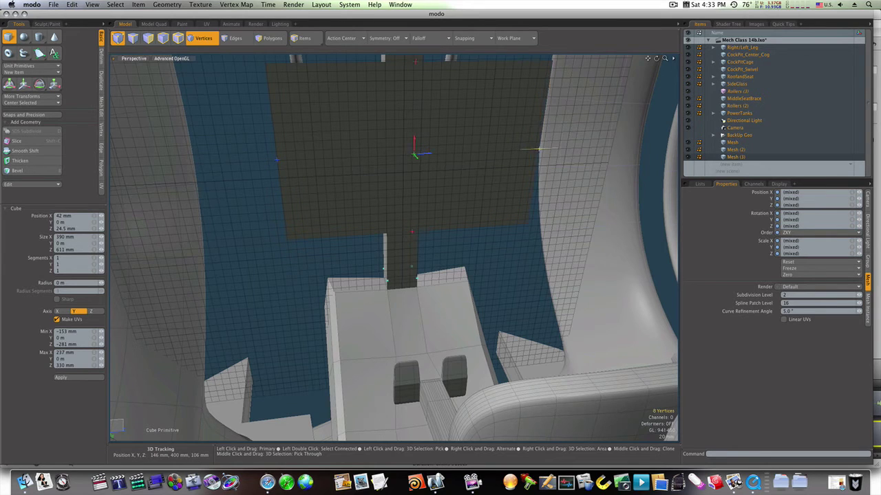
{"action": "left_click_drag", "start_coordinate": [539, 148], "coordinate": [565, 148]}
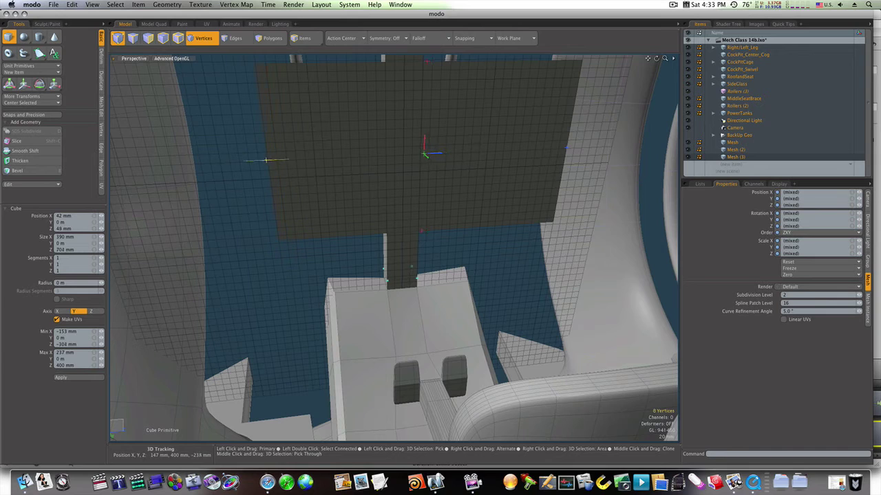
{"action": "left_click_drag", "start_coordinate": [423, 154], "coordinate": [425, 156]}
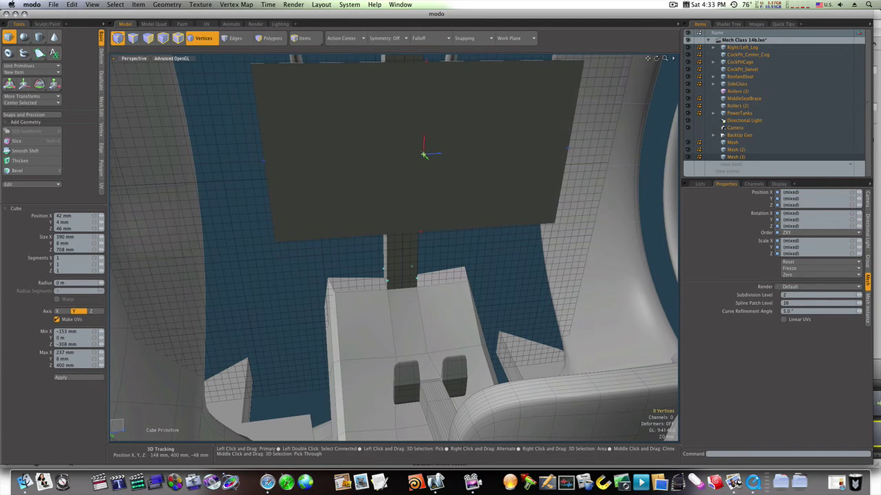
Bevel the panel's seat-facing polygon with an inset of about 19.2 mm and no shift to form a frame
{"action": "key", "text": "space"}
{"action": "key", "text": "space"}
{"action": "left_click", "coordinate": [411, 160]}
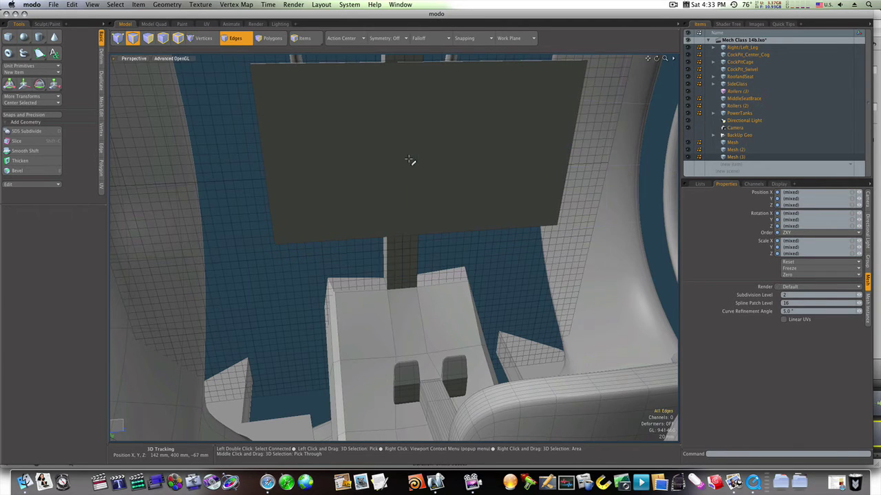
{"action": "key", "text": "space"}
{"action": "left_click", "coordinate": [406, 162]}
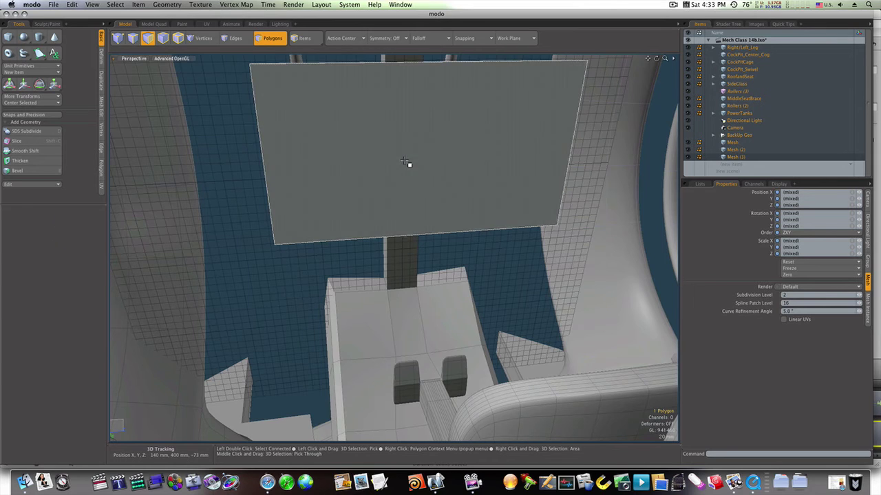
{"action": "key", "text": "b"}
{"action": "left_click", "coordinate": [431, 157]}
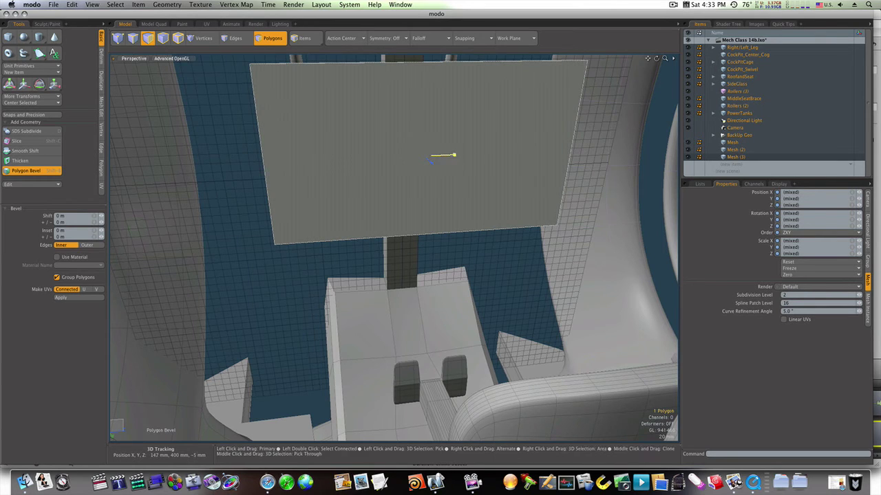
{"action": "left_click_drag", "start_coordinate": [443, 155], "coordinate": [432, 160]}
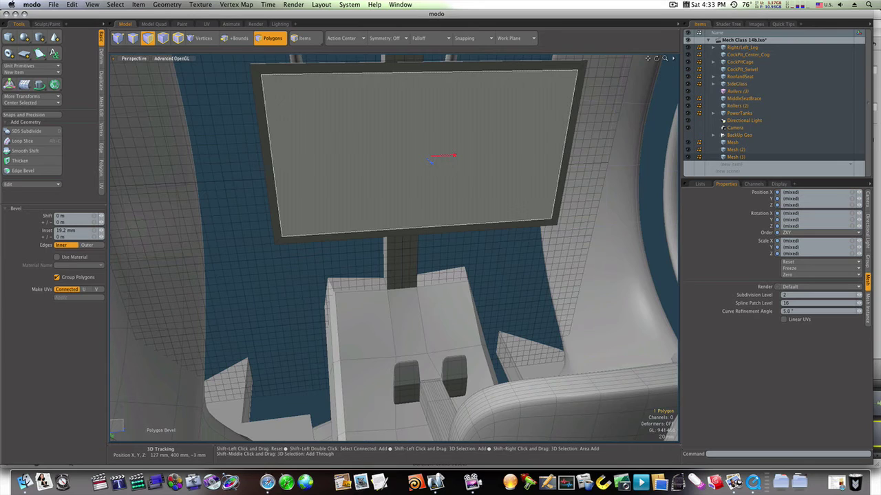
Bevel the inset polygon again with a negative shift and no inset to recess the screen area inside the frame
{"action": "left_click", "coordinate": [449, 166], "text": "shift"}
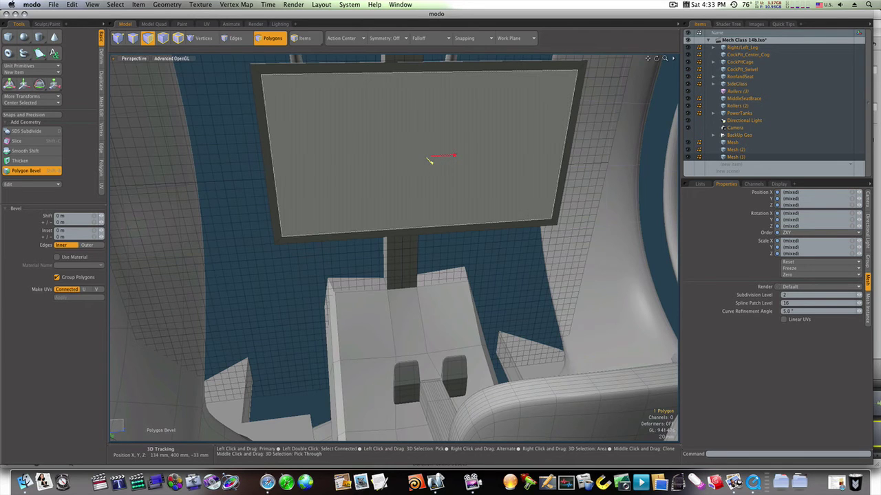
{"action": "left_click_drag", "start_coordinate": [429, 161], "coordinate": [430, 163]}
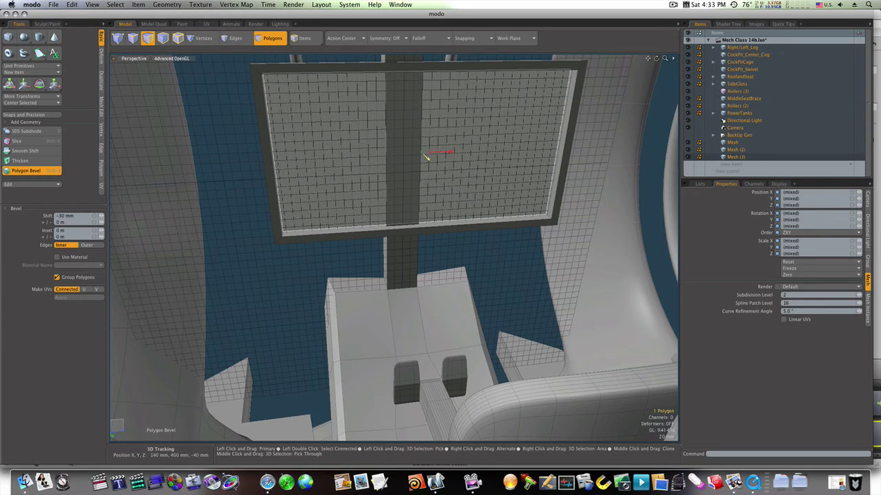
{"action": "left_click_drag", "start_coordinate": [426, 157], "coordinate": [428, 162]}
{"action": "key", "text": "q"}
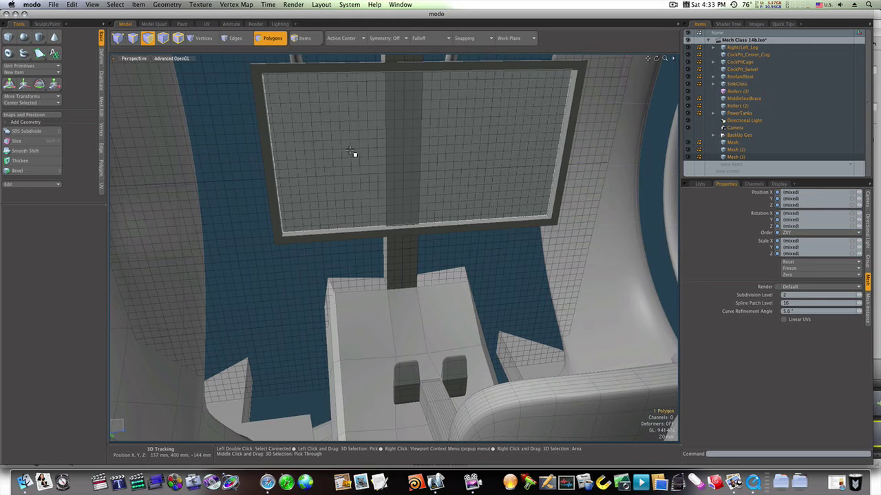
Move the whole panel 5 mm along Y, away from the post and toward the seat
{"action": "double_click", "coordinate": [352, 152]}
{"action": "key", "text": "w"}
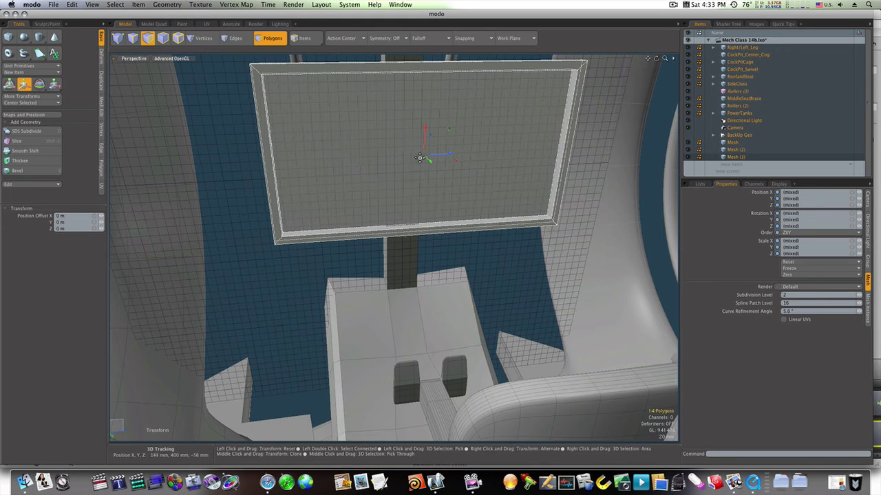
{"action": "left_click_drag", "start_coordinate": [430, 165], "coordinate": [430, 164]}
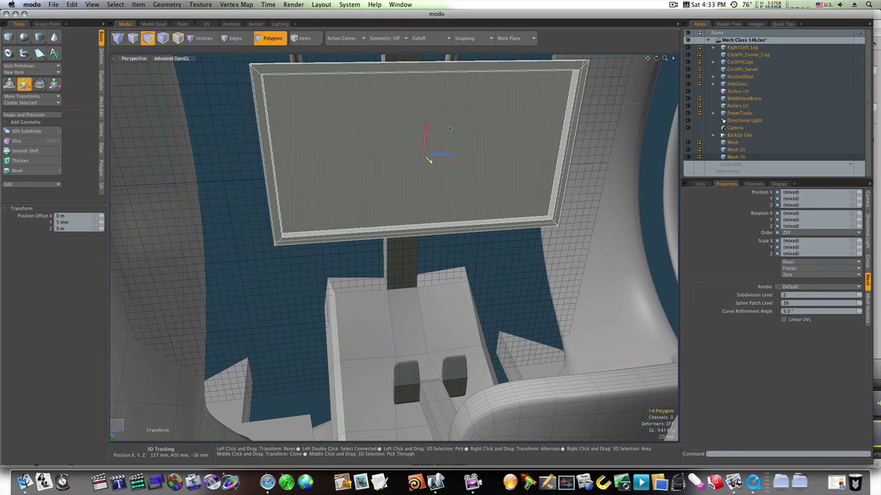
{"action": "key", "text": "space"}
Convert the footrest block and its connected post to smooth subdivision surfaces
{"action": "left_click_drag", "start_coordinate": [252, 176], "coordinate": [427, 221], "text": "alt"}
{"action": "key", "text": "3"}
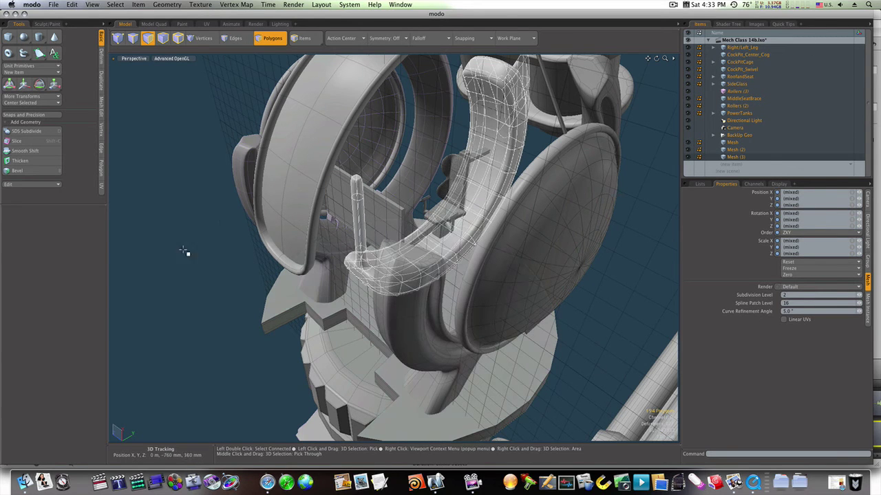
Add symmetrical loop slices in two directions near the outer edges of the panel, starting with a pair at 4.5%
{"action": "left_click_drag", "start_coordinate": [345, 260], "coordinate": [407, 199], "text": "alt"}
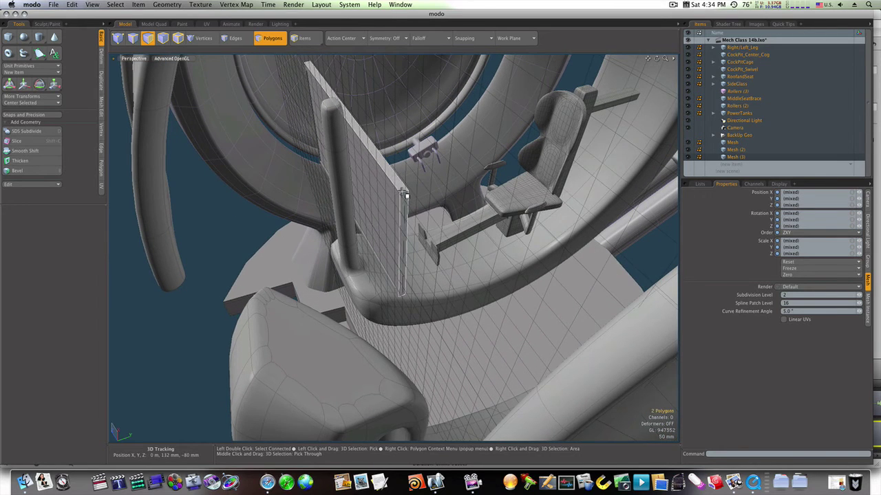
{"action": "key", "text": "alt+c"}
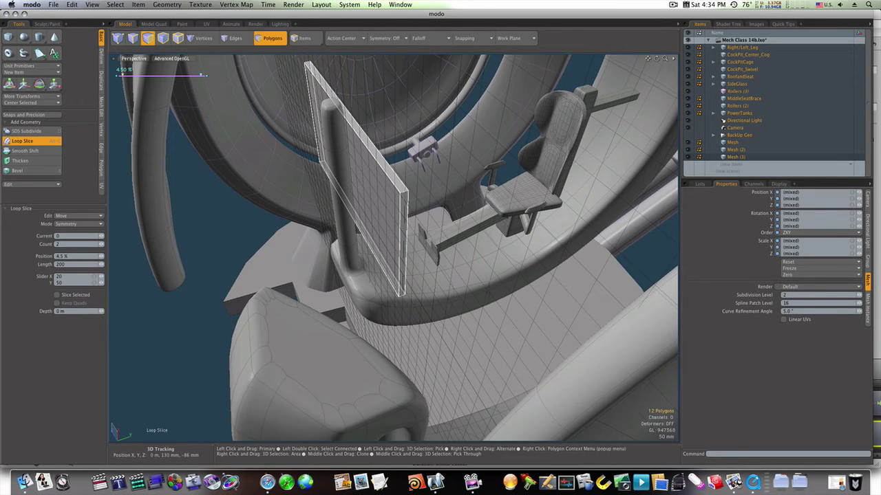
{"action": "key", "text": "space"}
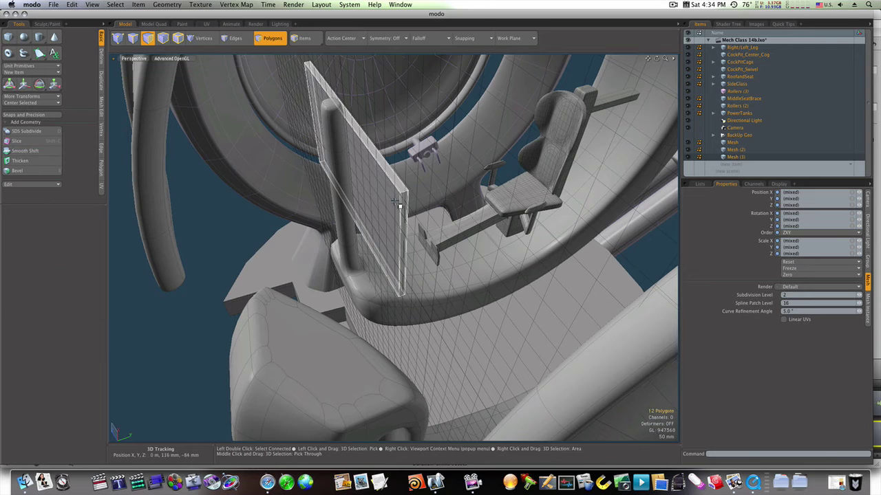
{"action": "left_click_drag", "start_coordinate": [406, 193], "coordinate": [399, 187]}
{"action": "key", "text": "alt"}
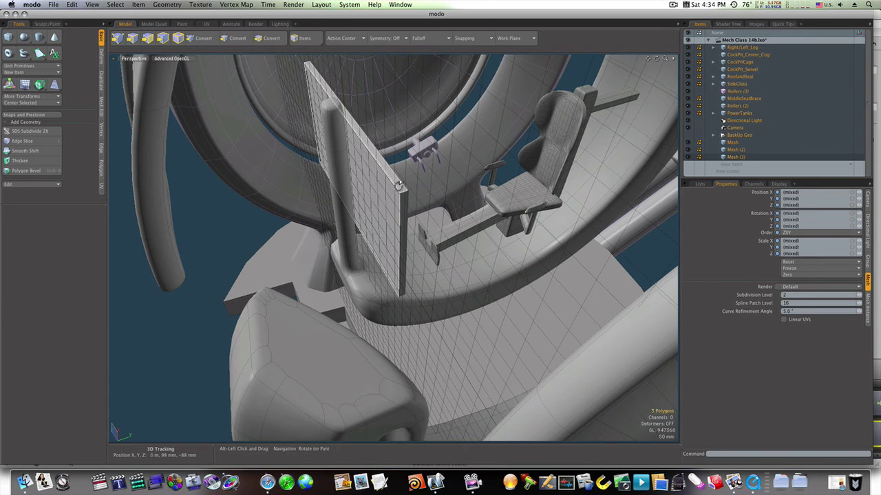
{"action": "key", "text": "alt+c"}
{"action": "left_click_drag", "start_coordinate": [399, 187], "coordinate": [365, 194]}
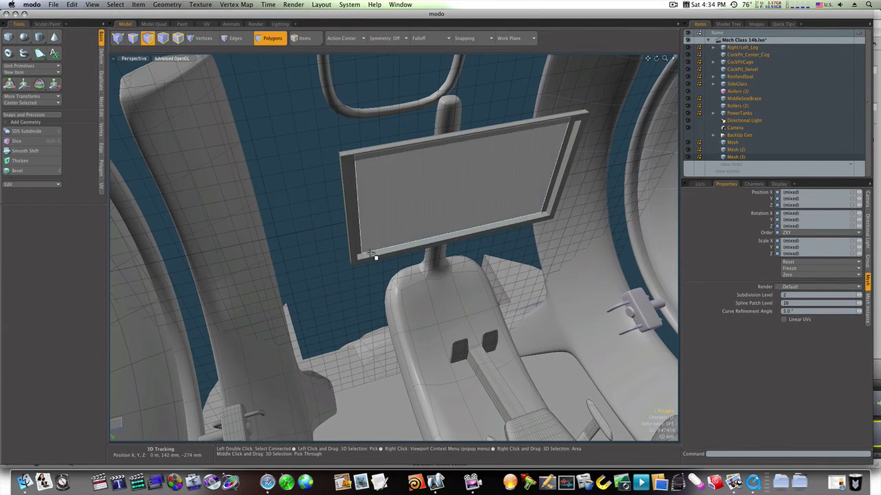
Add symmetrical loop slices at 5.5% around the recess walls and the front frame of the panel
{"action": "key", "text": "alt+c"}
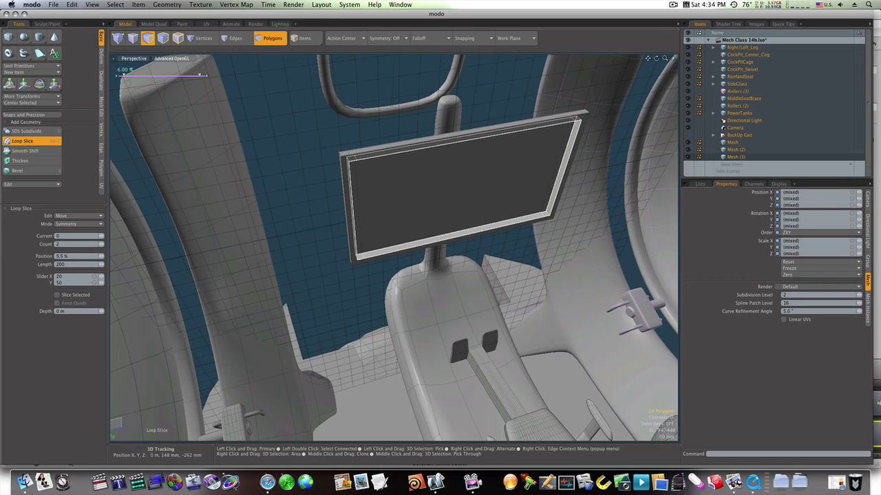
{"action": "key", "text": "q"}
{"action": "key", "text": "Escape"}
{"action": "left_click_drag", "start_coordinate": [377, 226], "coordinate": [352, 226]}
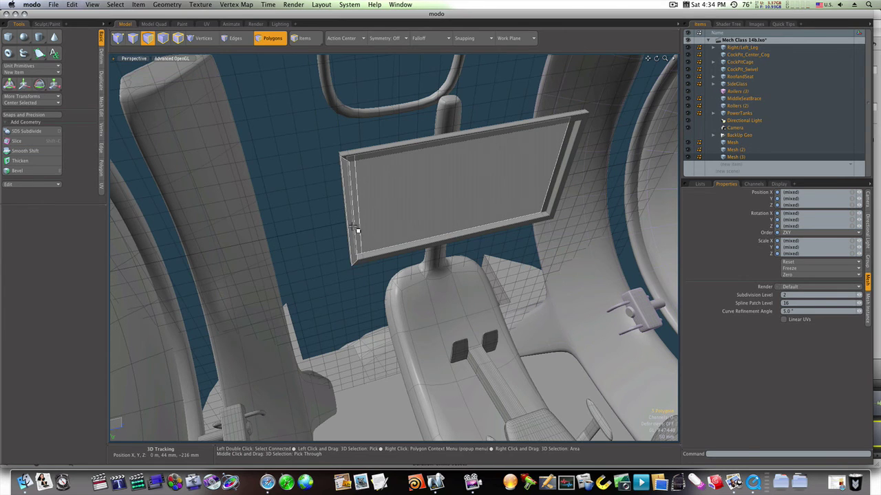
{"action": "key", "text": "alt+c"}
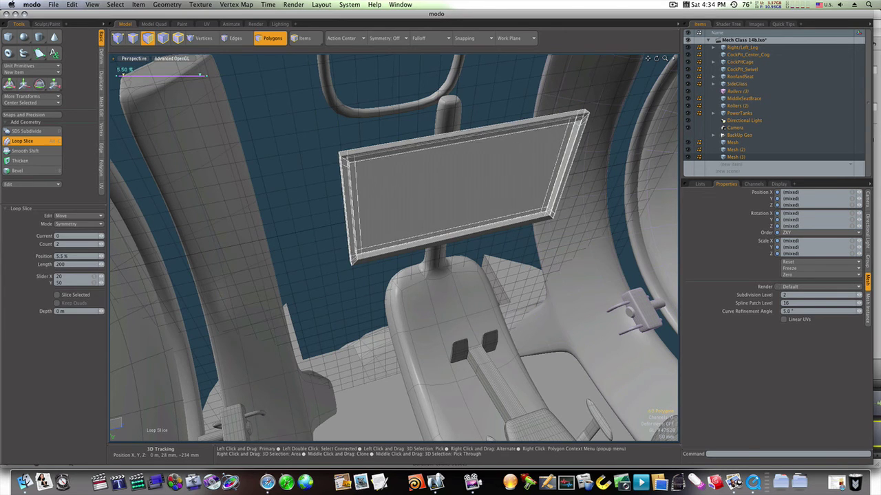
{"action": "key", "text": "q"}
Select the entire panel and convert it to a smooth subdivision surface
{"action": "left_click", "coordinate": [336, 218]}
{"action": "double_click", "coordinate": [406, 212]}
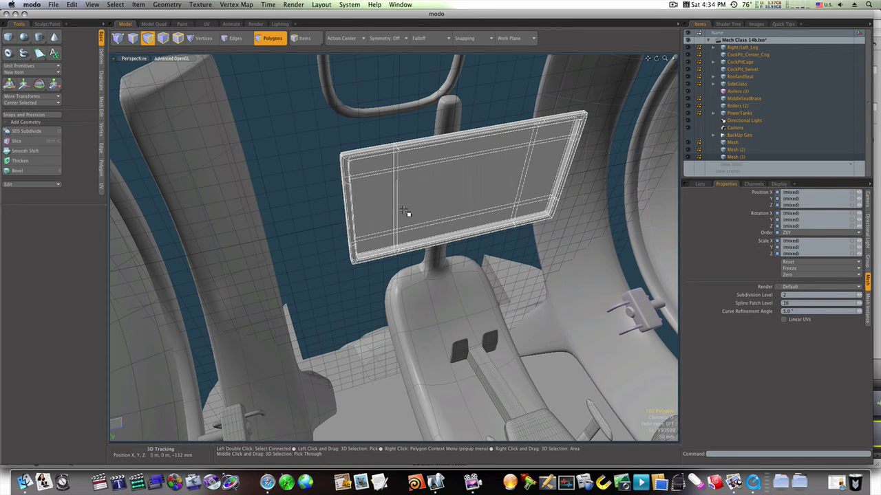
{"action": "left_click", "coordinate": [325, 210]}
Shift the entire panel by -4 mm in Y toward the post and clear the selection
{"action": "left_click_drag", "start_coordinate": [420, 245], "coordinate": [466, 240], "text": "alt"}
{"action": "double_click", "coordinate": [386, 219]}
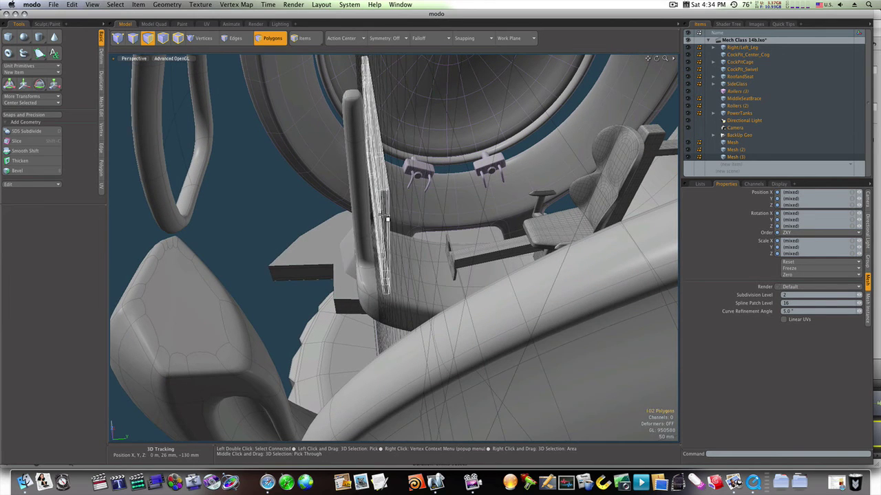
{"action": "key", "text": "w"}
{"action": "left_click_drag", "start_coordinate": [396, 172], "coordinate": [395, 164]}
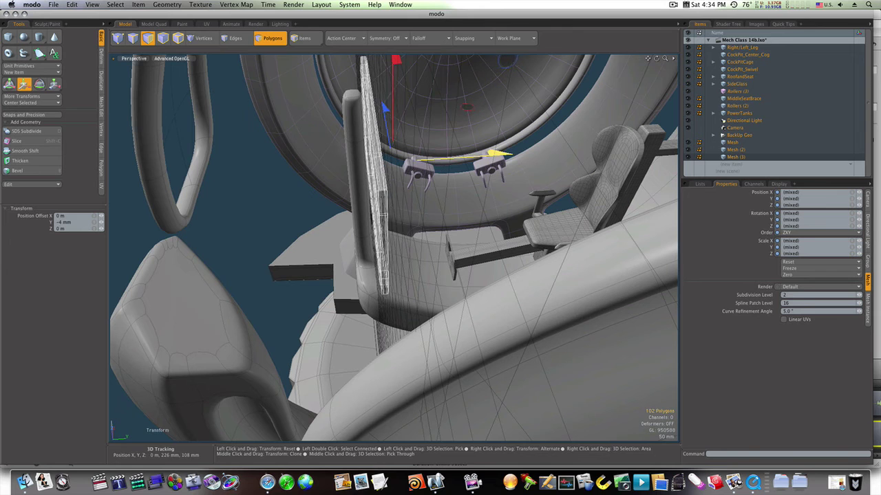
{"action": "key", "text": "space"}
{"action": "left_click", "coordinate": [282, 181]}
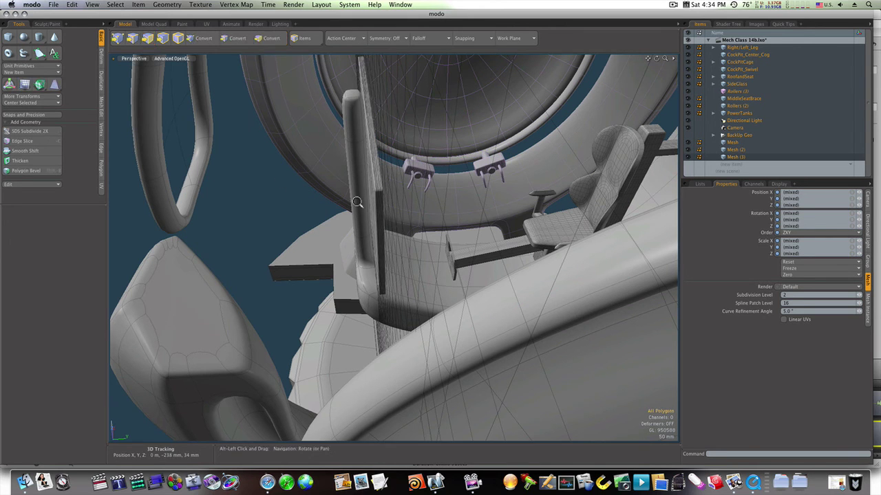
Reset the work plane to its default orientation
{"action": "left_click_drag", "start_coordinate": [357, 201], "coordinate": [375, 256], "text": "alt"}
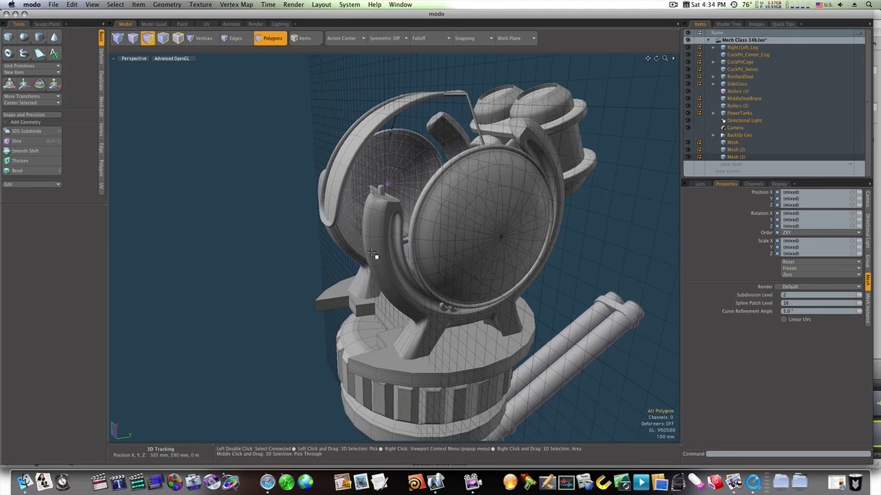
{"action": "left_click", "coordinate": [533, 40]}
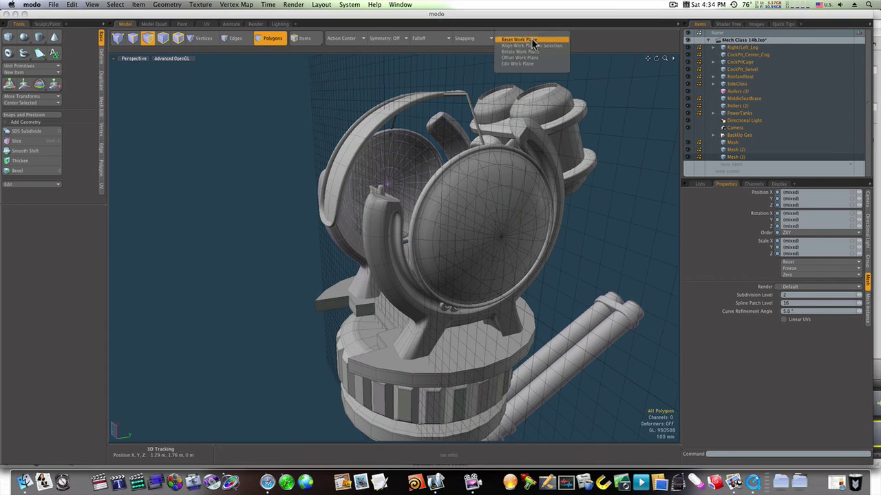
{"action": "left_click", "coordinate": [530, 41]}
Examine the mech's legs, swivel joints and feet from several angles
{"action": "left_click_drag", "start_coordinate": [529, 169], "coordinate": [497, 103], "text": "alt+shift"}
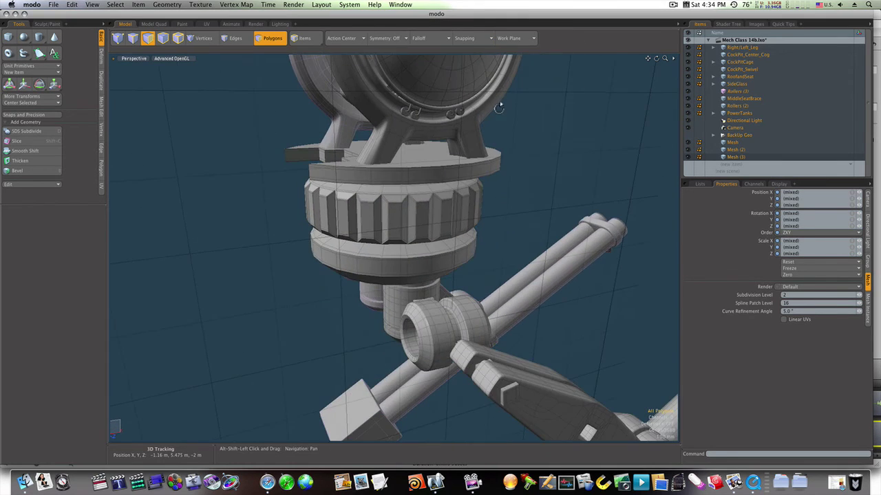
{"action": "left_click_drag", "start_coordinate": [540, 352], "coordinate": [460, 282], "text": "ctrl+alt"}
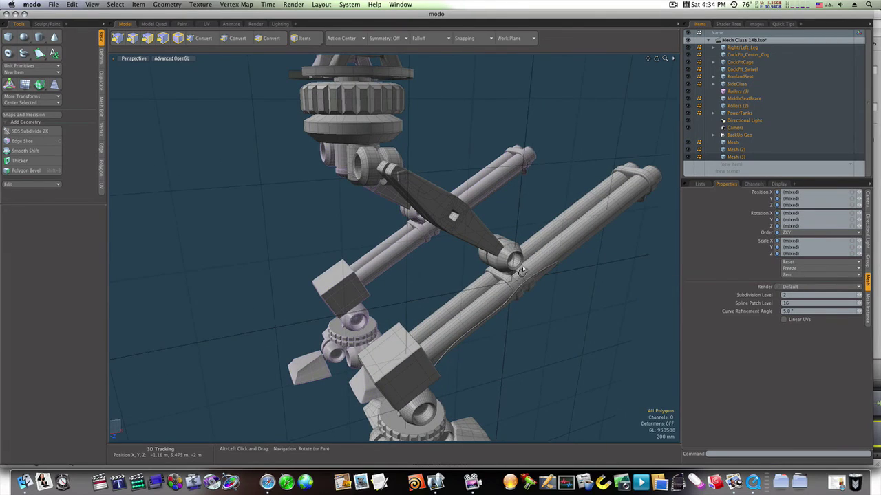
{"action": "left_click_drag", "start_coordinate": [521, 272], "coordinate": [474, 288], "text": "alt"}
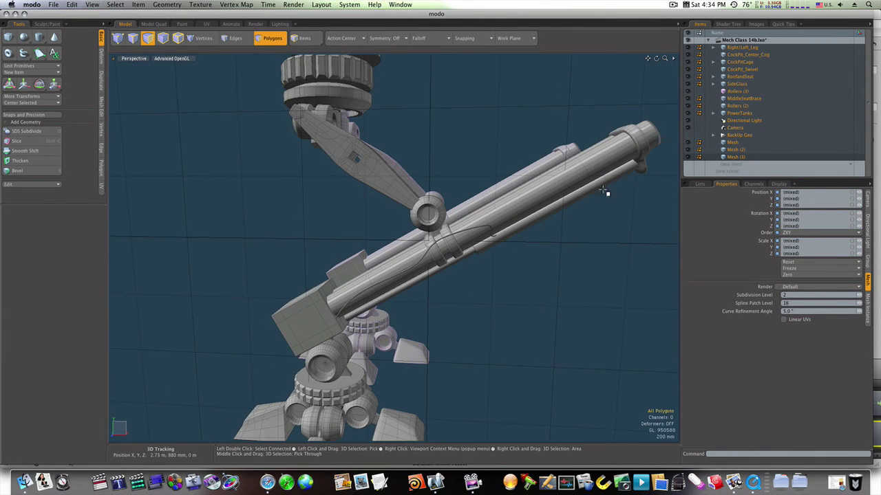
{"action": "left_click_drag", "start_coordinate": [424, 275], "coordinate": [454, 275], "text": "alt"}
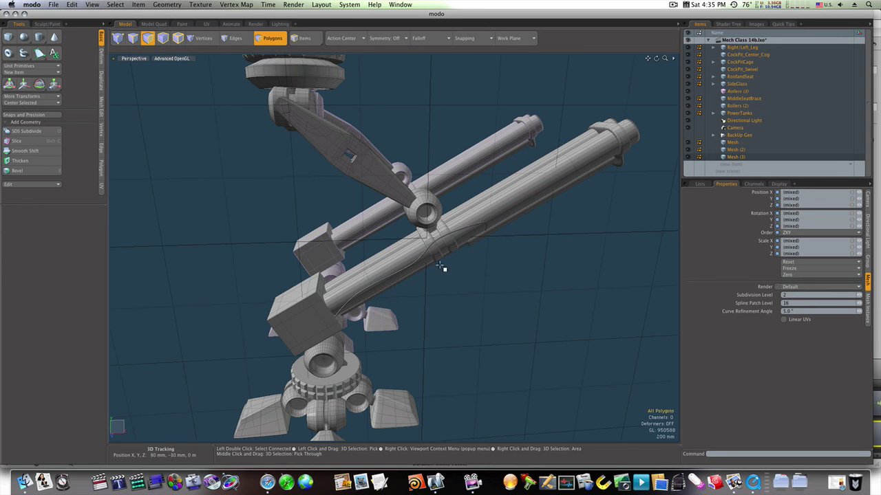
{"action": "left_click_drag", "start_coordinate": [441, 267], "coordinate": [544, 320], "text": "alt"}
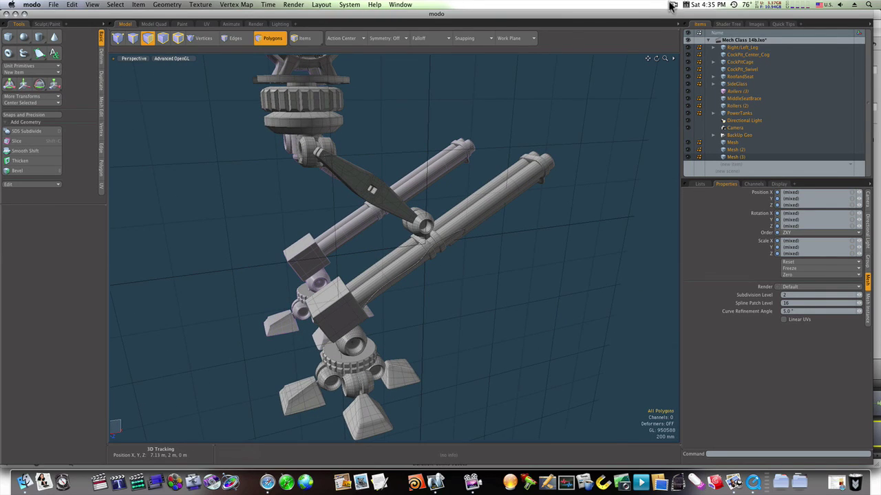